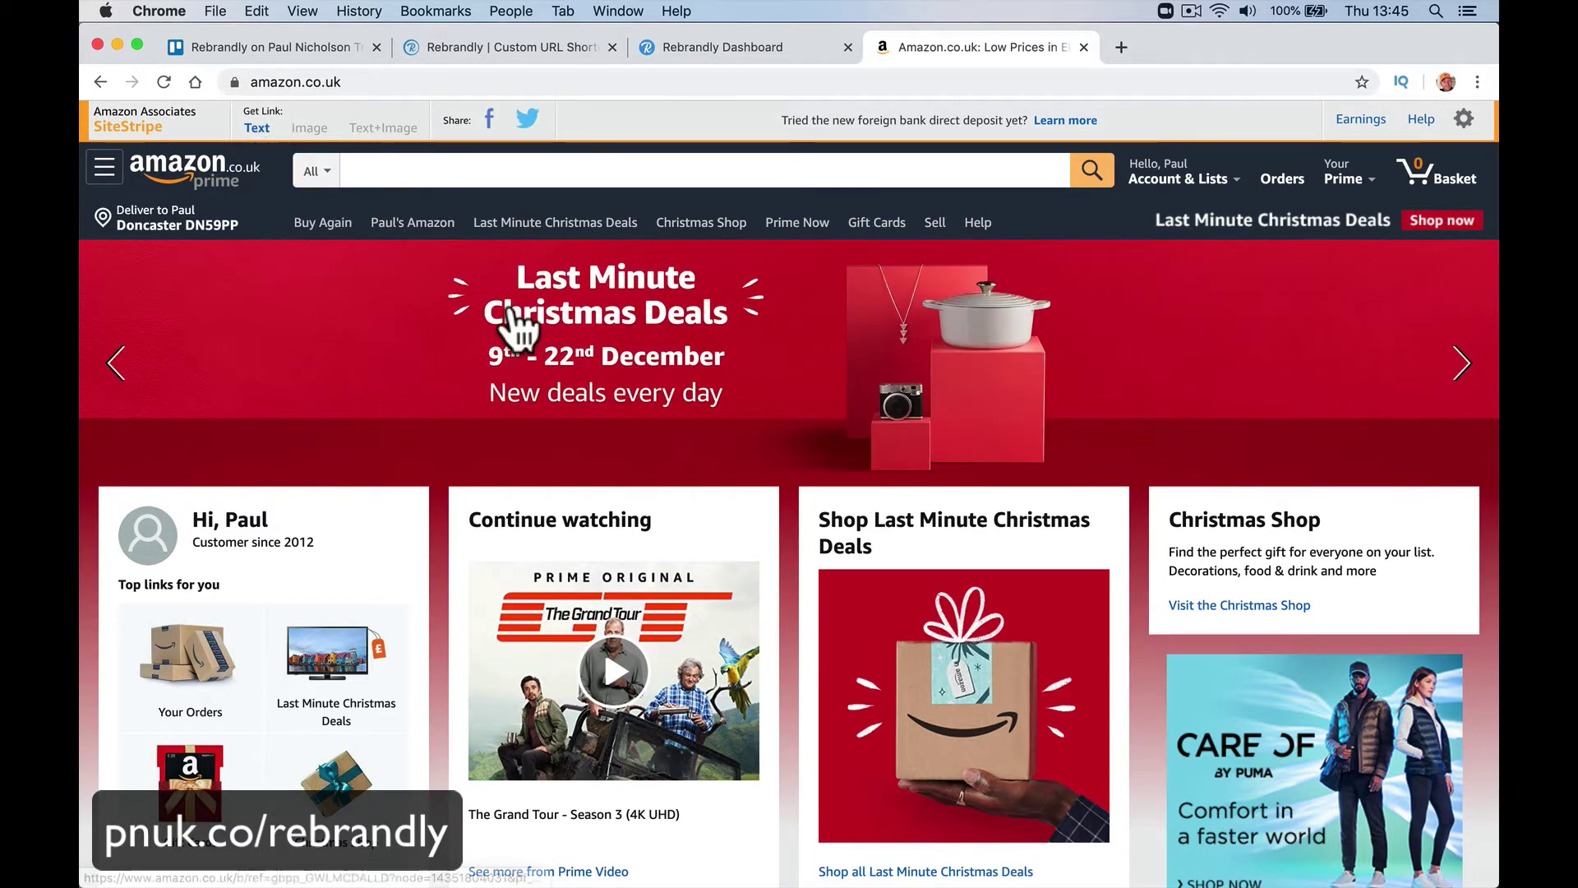
Search Amazon for "camera" and open the Sony RX100 VII compact camera's product page
left_click(536, 174)
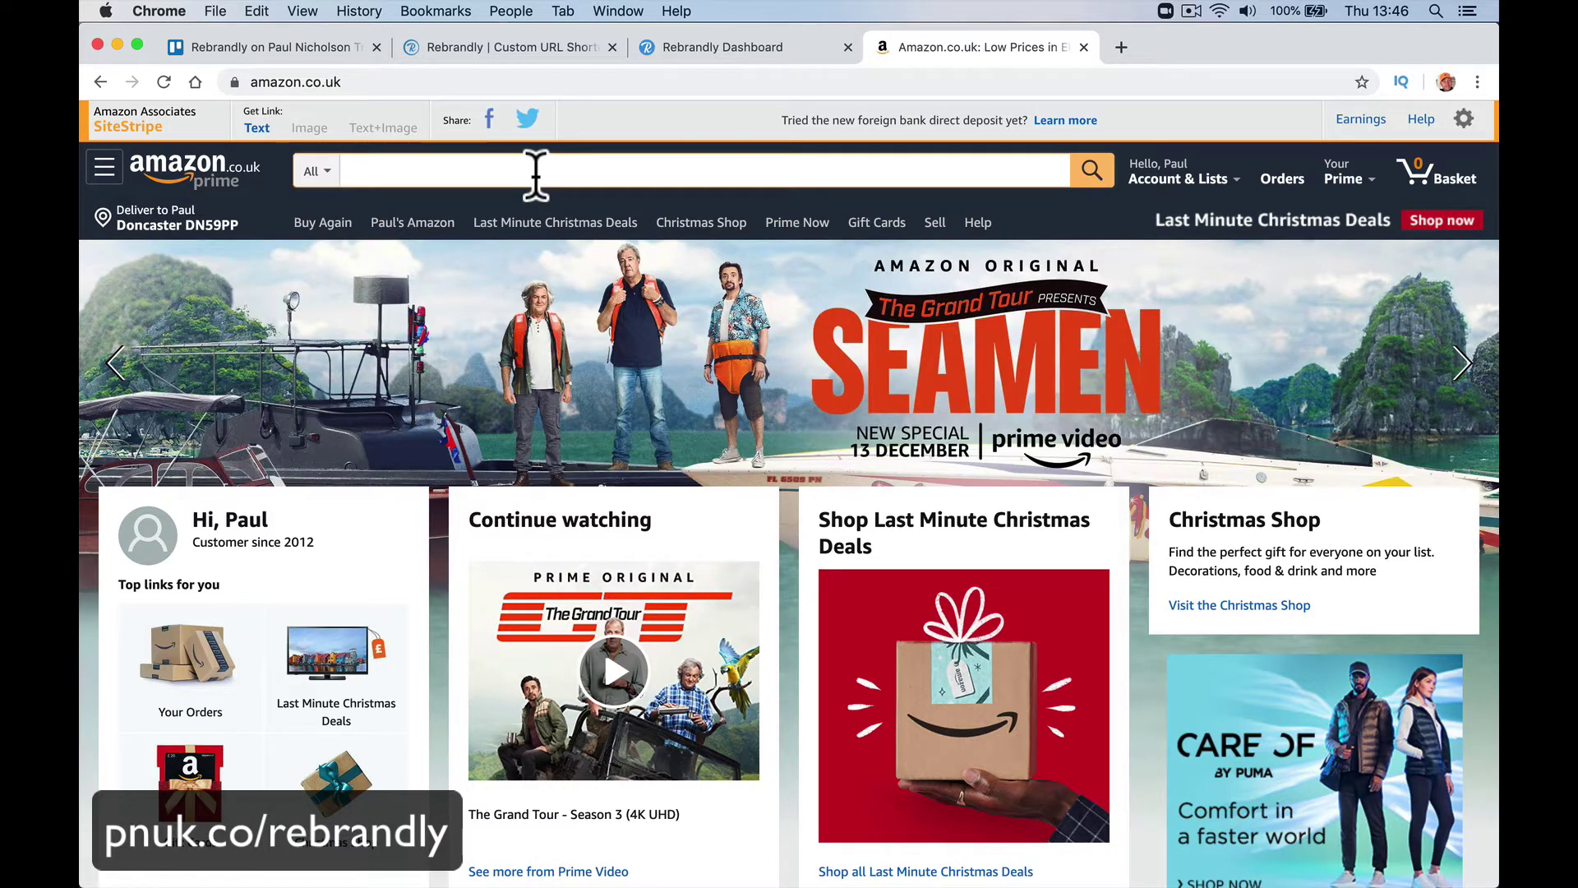
type("camera")
key("Return")
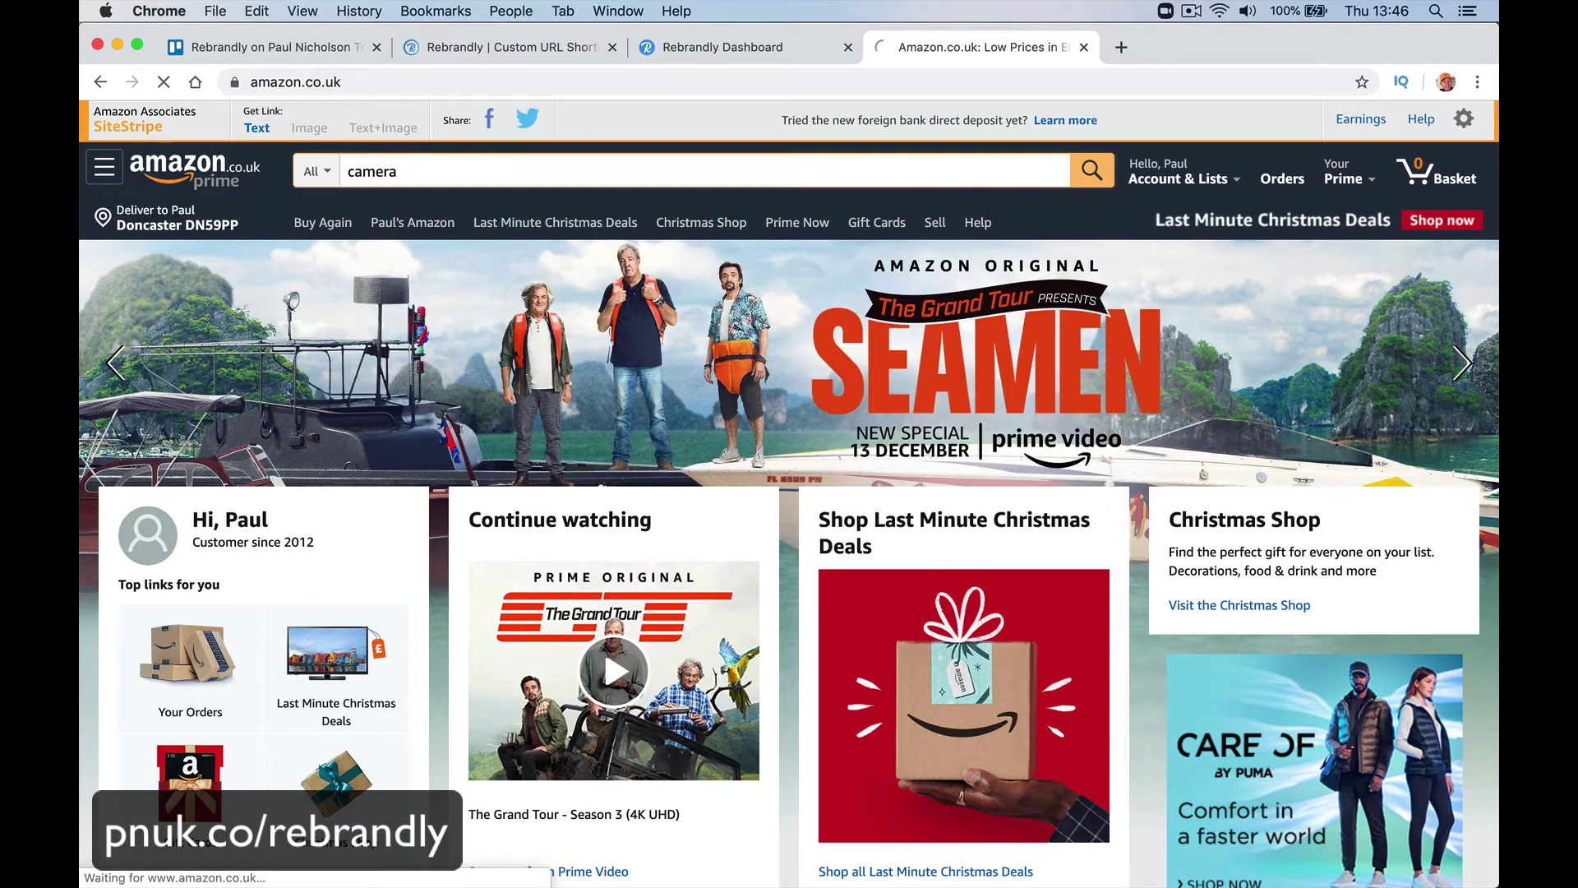
scroll(697, 669, "down", 3)
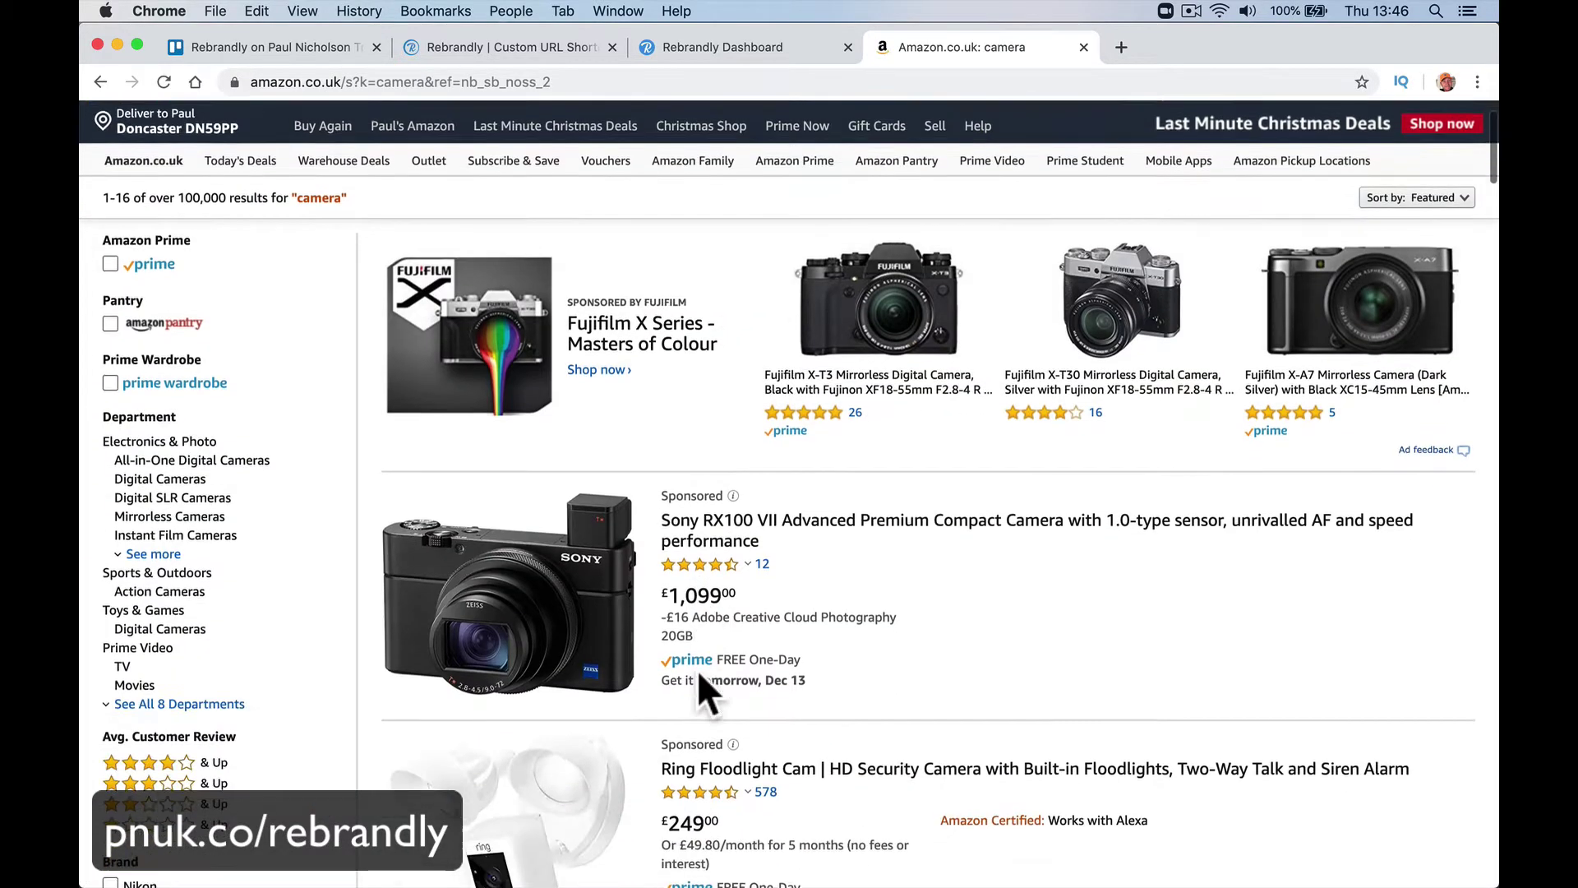
left_click(615, 578)
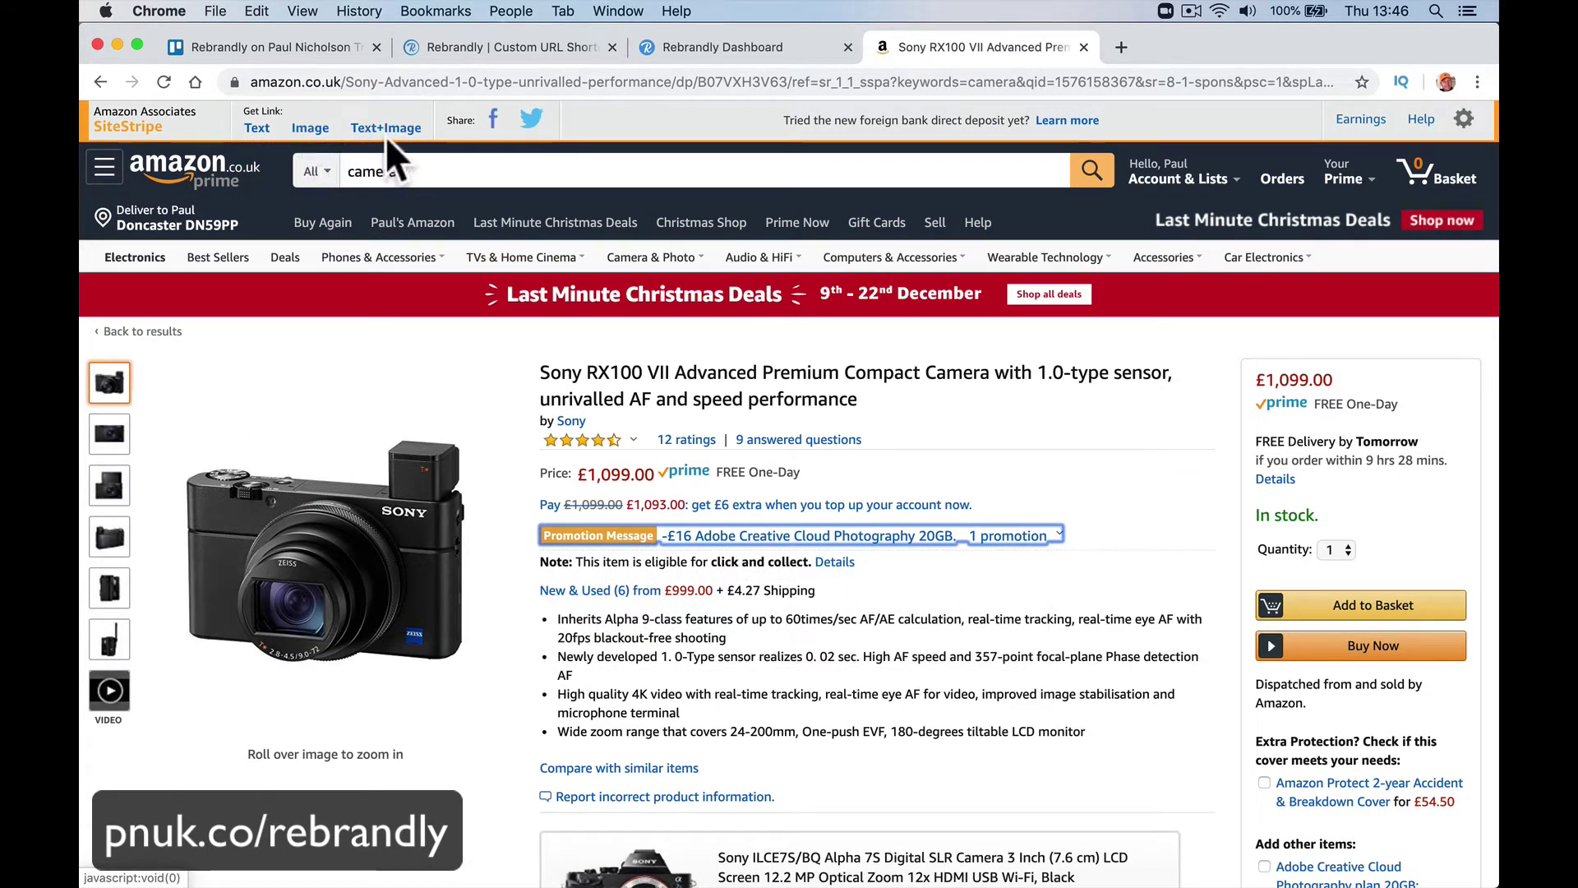
Generate a short text affiliate link for the camera page, copy it, and close the link popup
left_click(255, 132)
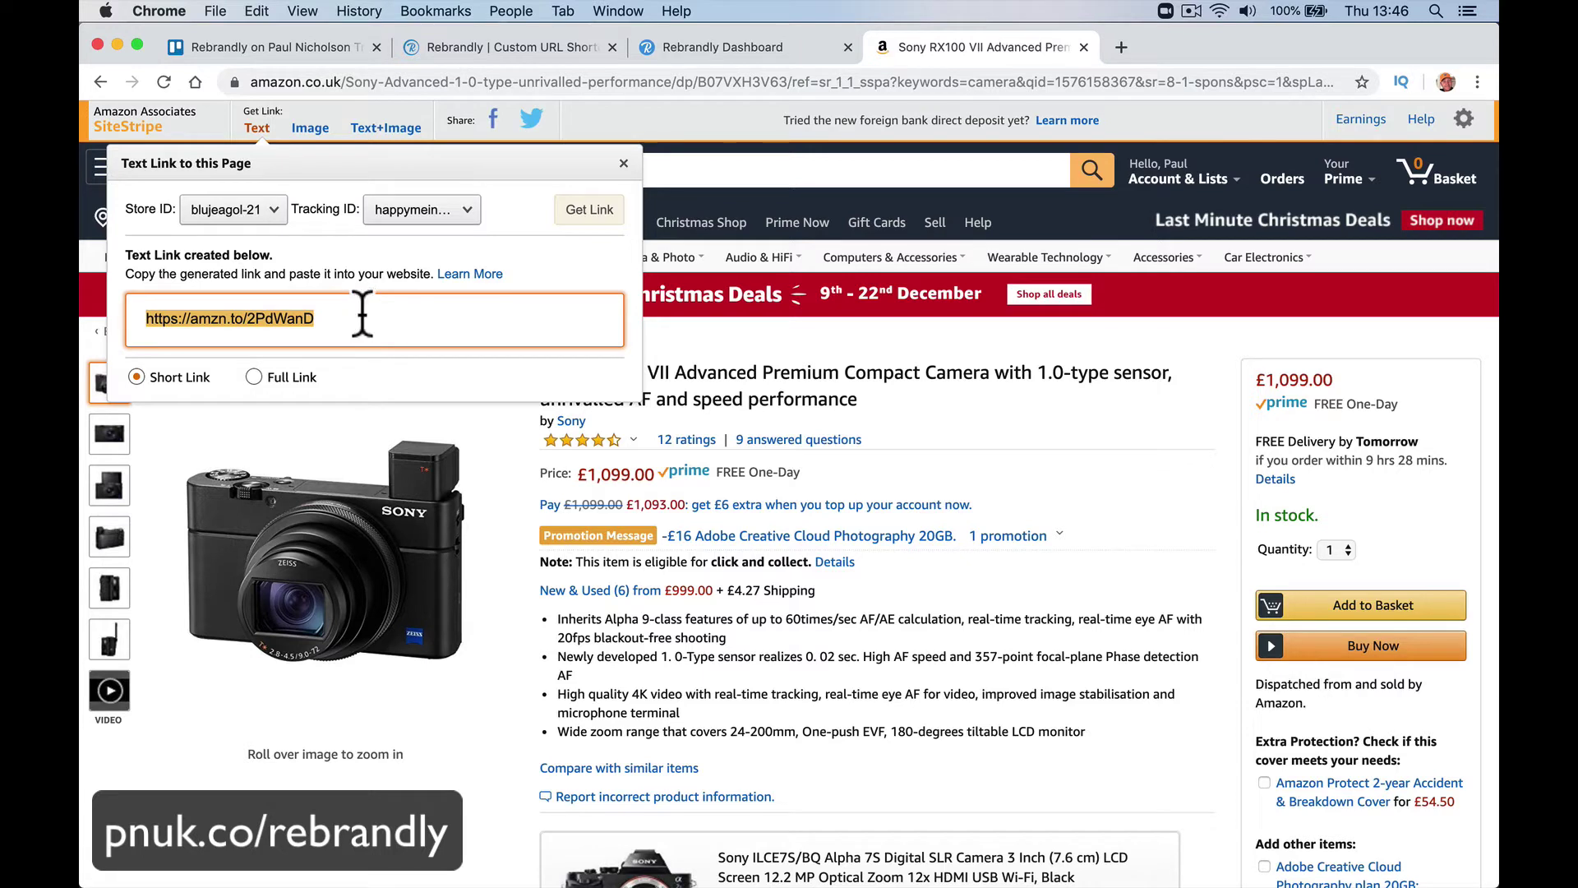
key("super+c")
left_click(357, 319)
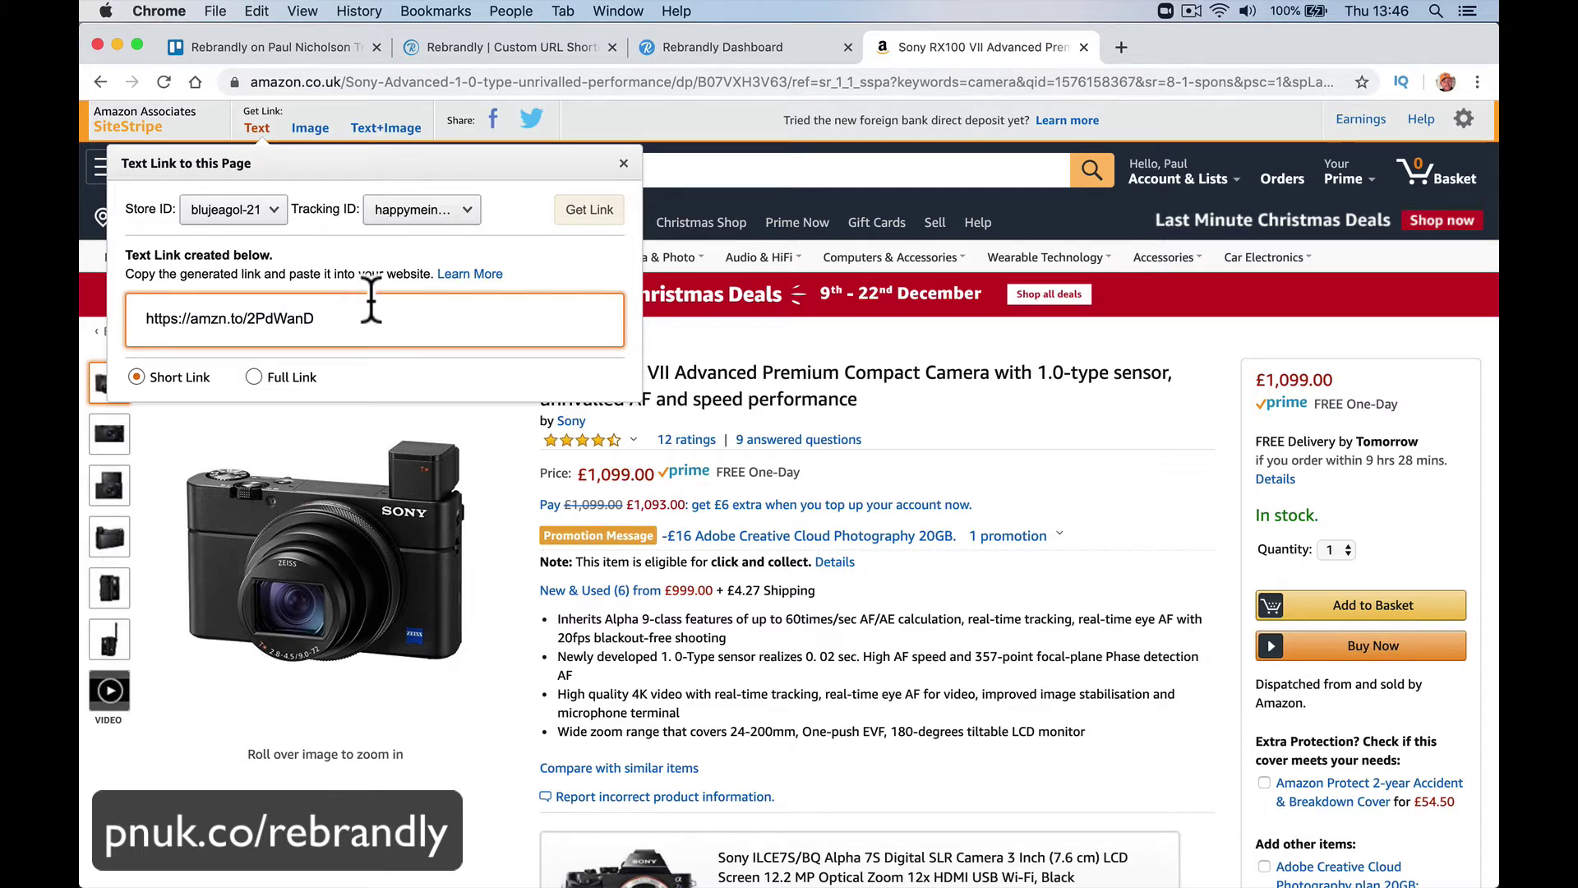
left_click(957, 476)
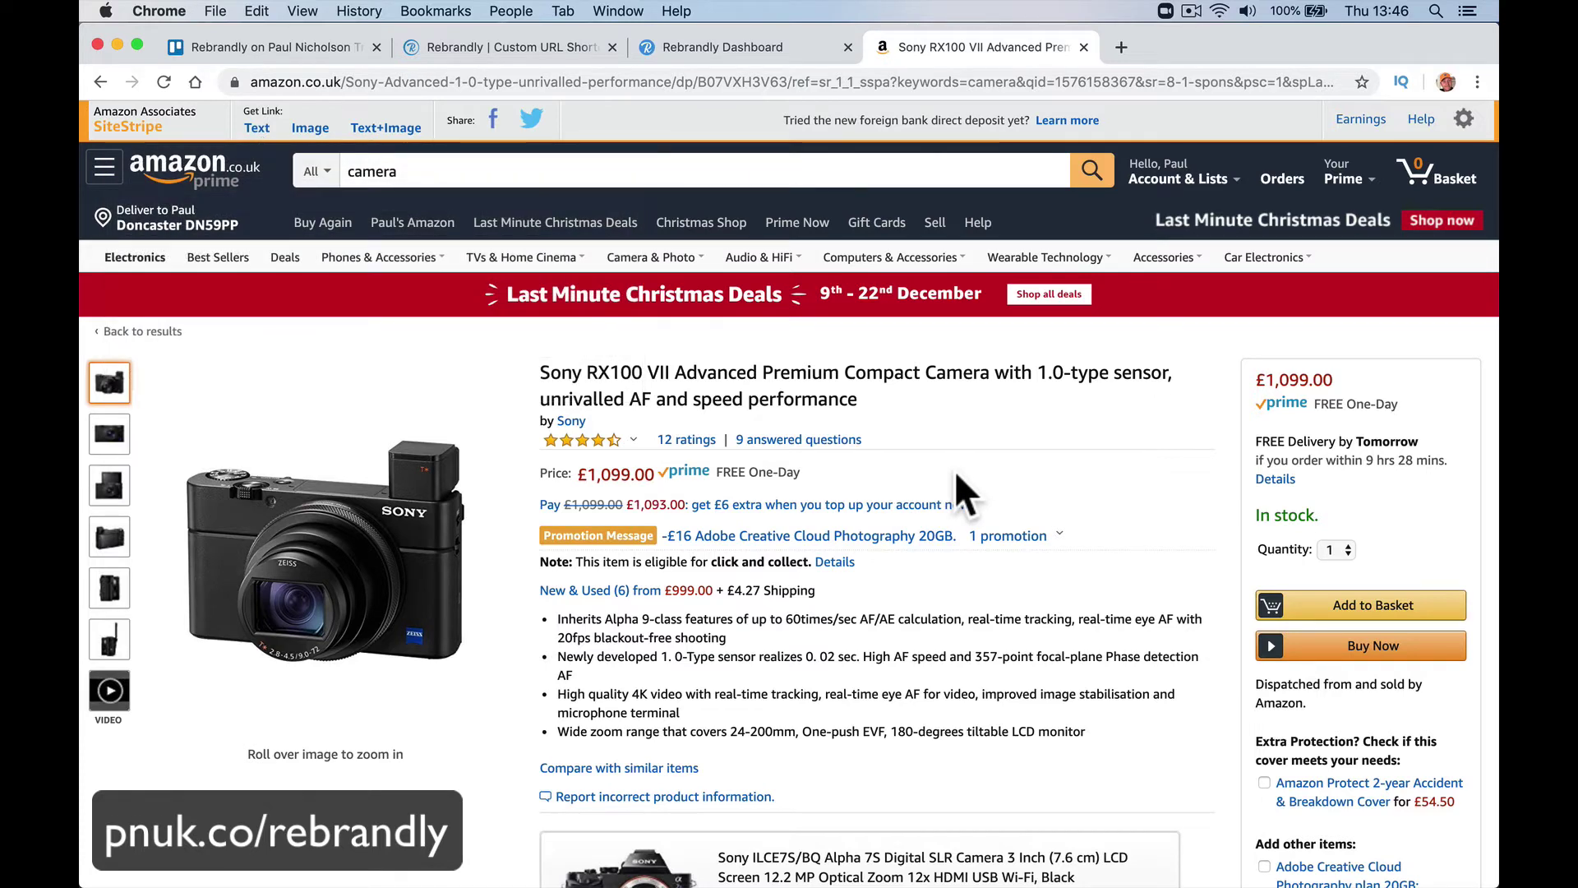
left_click(684, 45)
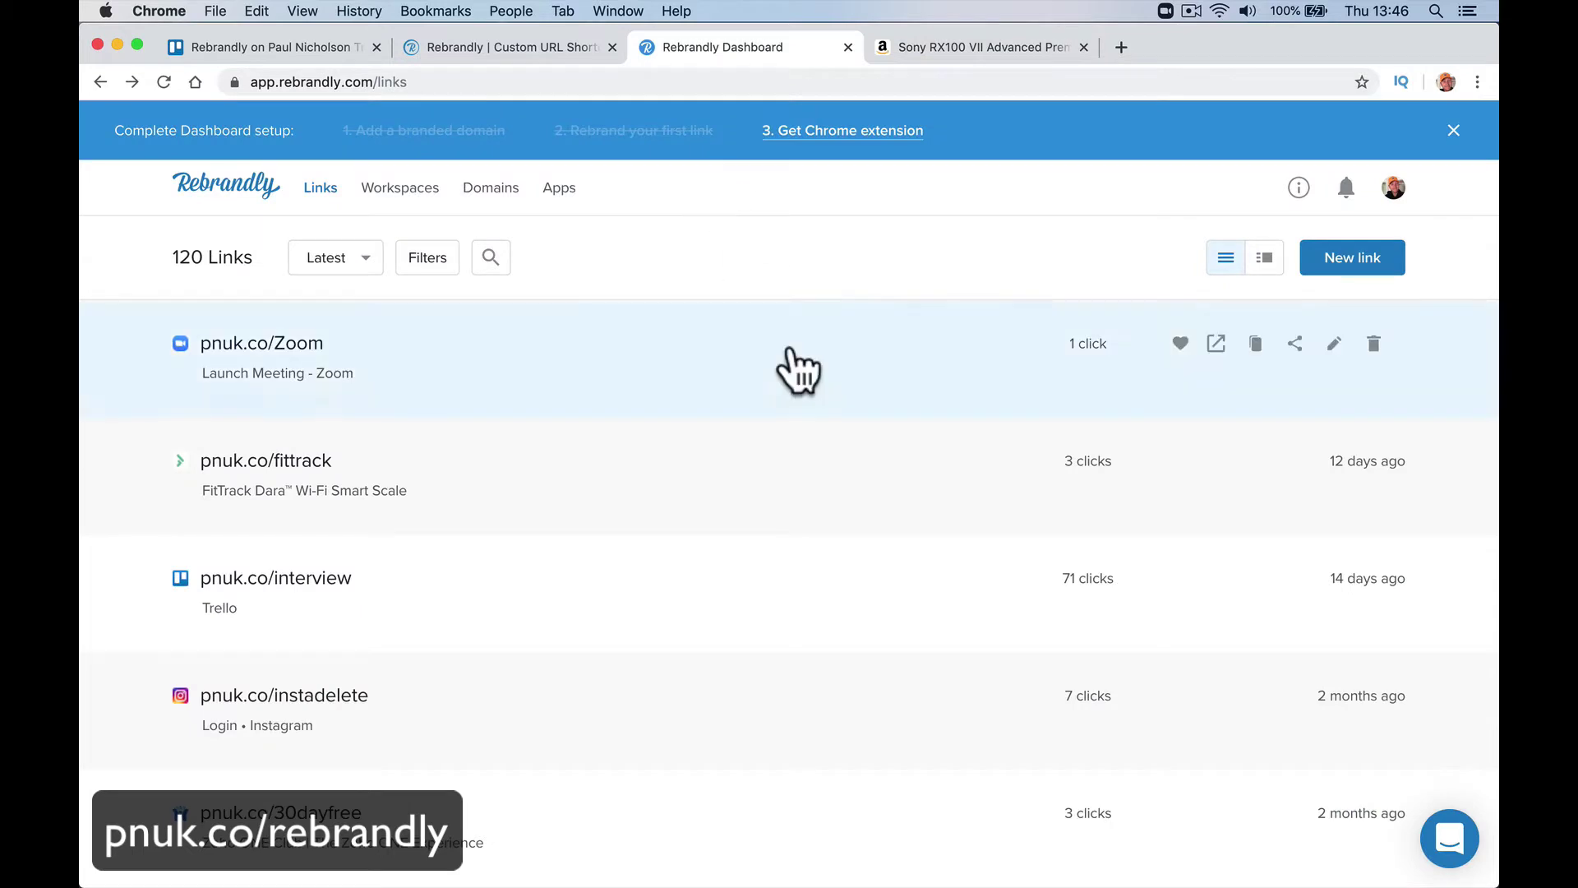
left_click(1335, 267)
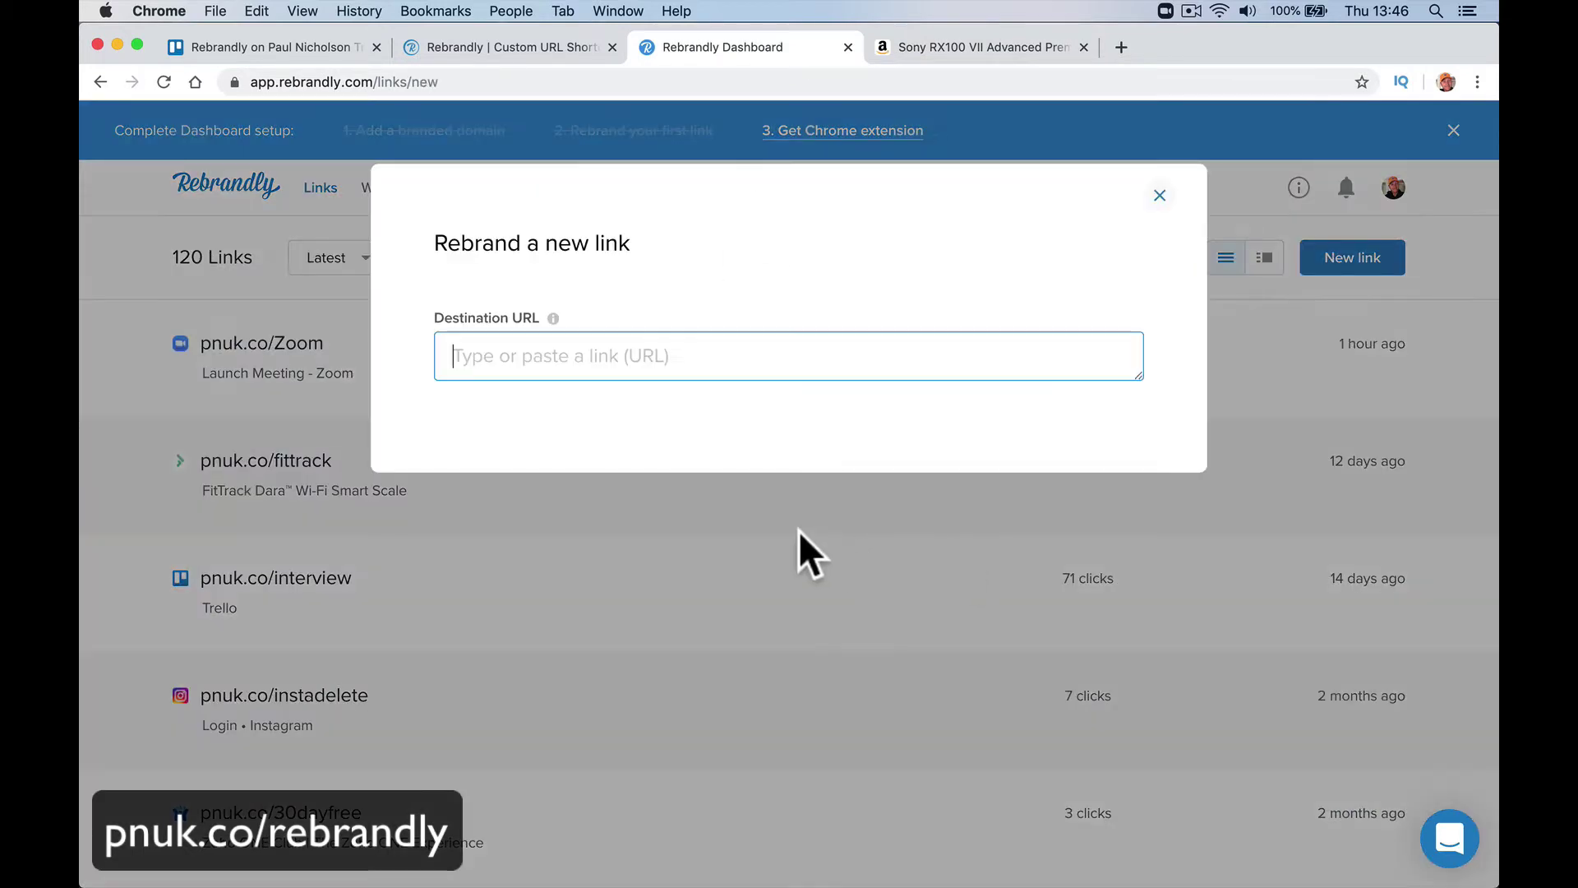
key("super+v")
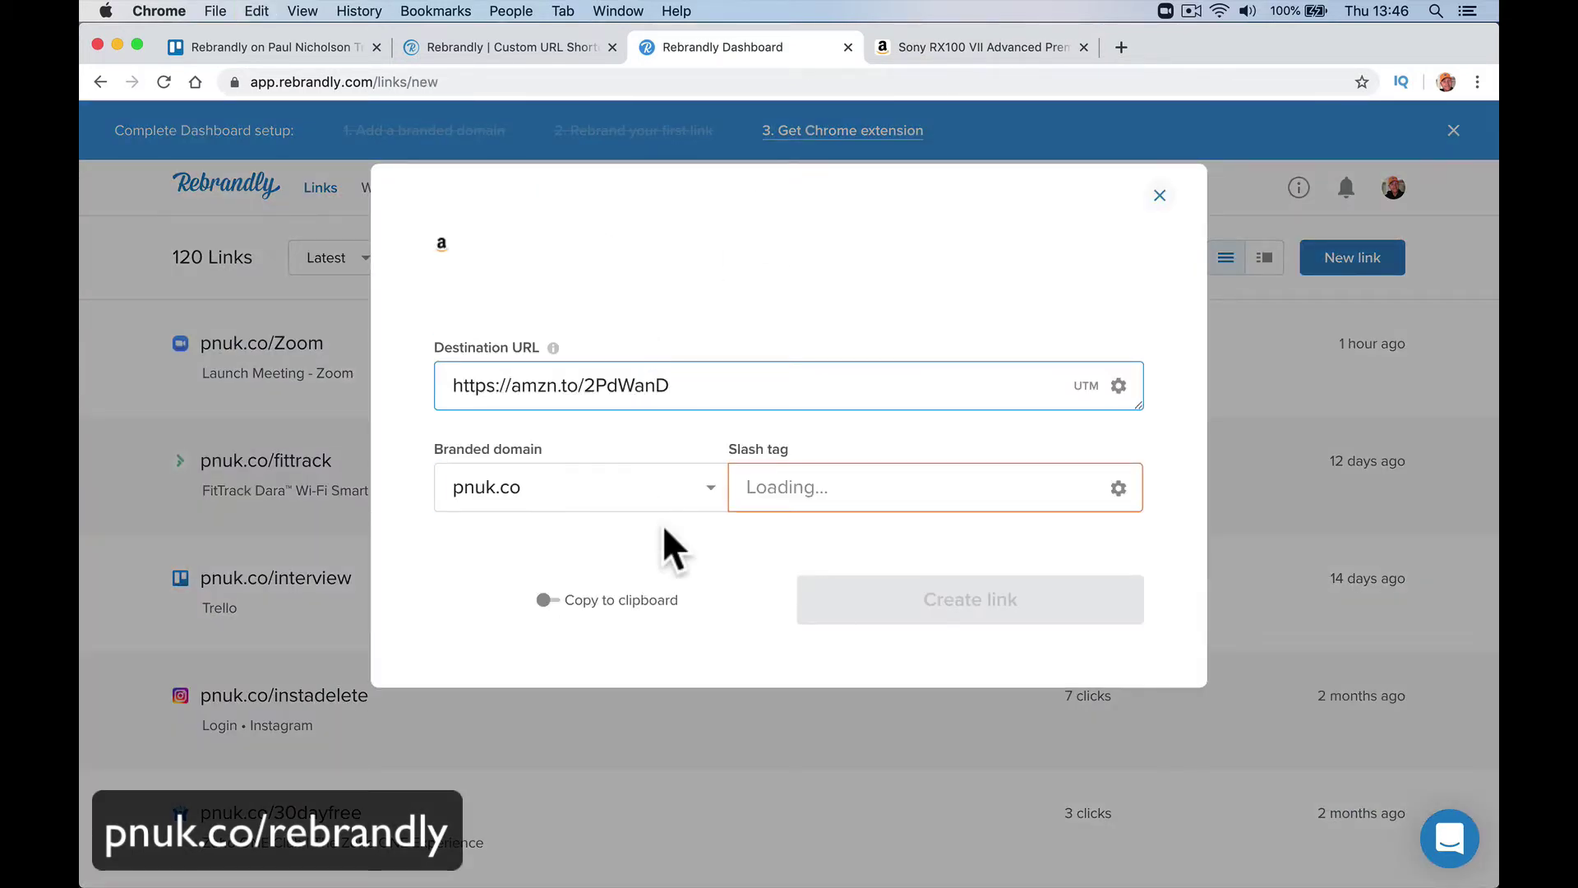
Switch the new link's branded domain to rebrand.ly and back to pnuk.co
left_click(707, 489)
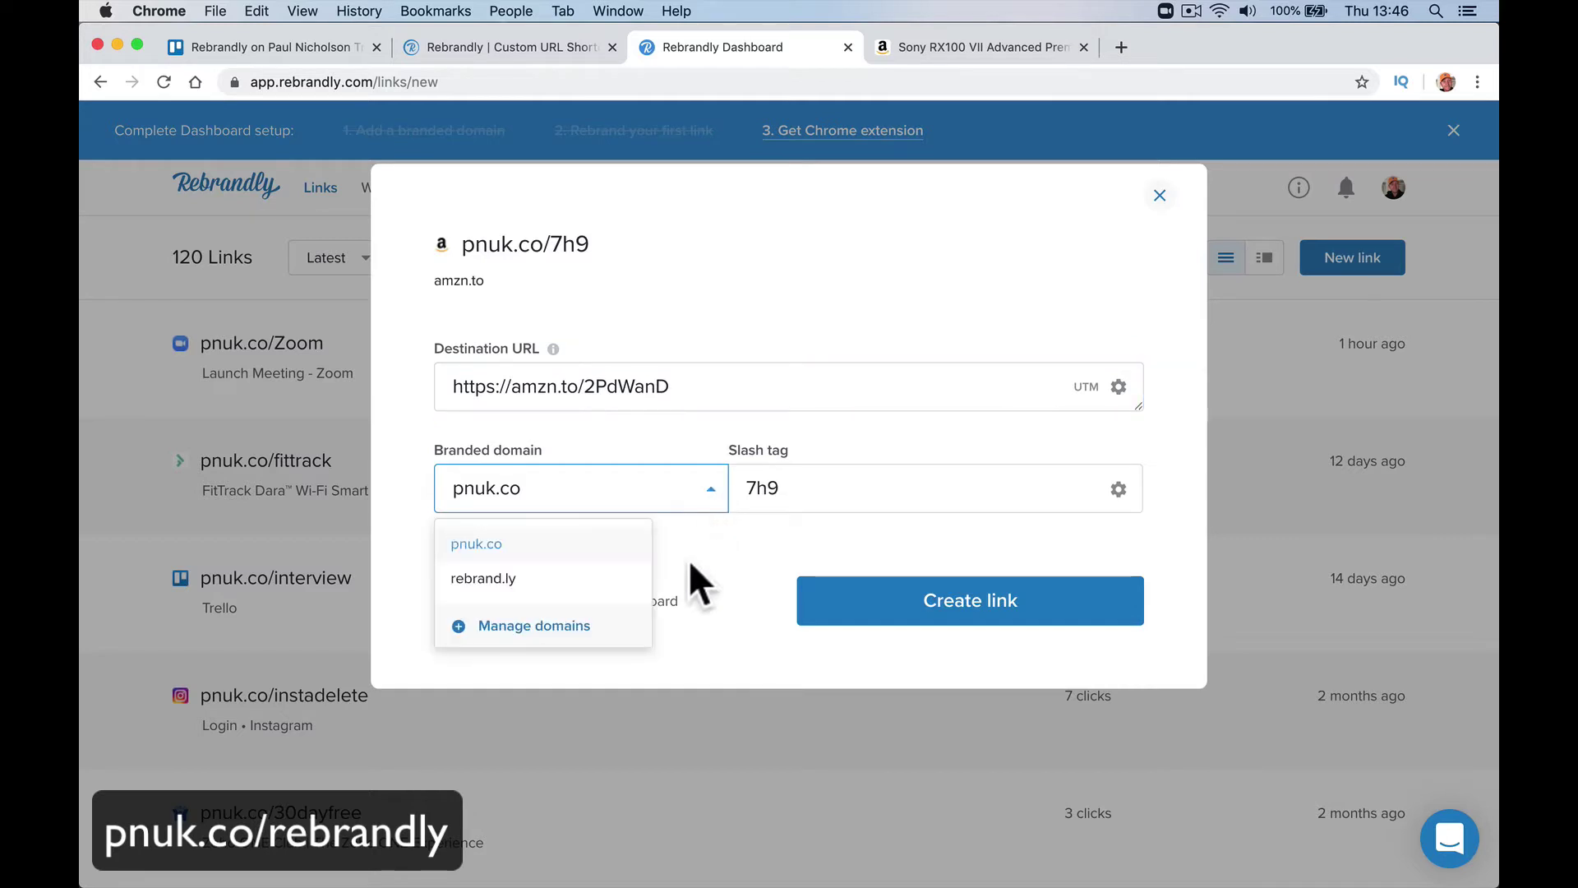
left_click(532, 545)
left_click(694, 505)
left_click(587, 580)
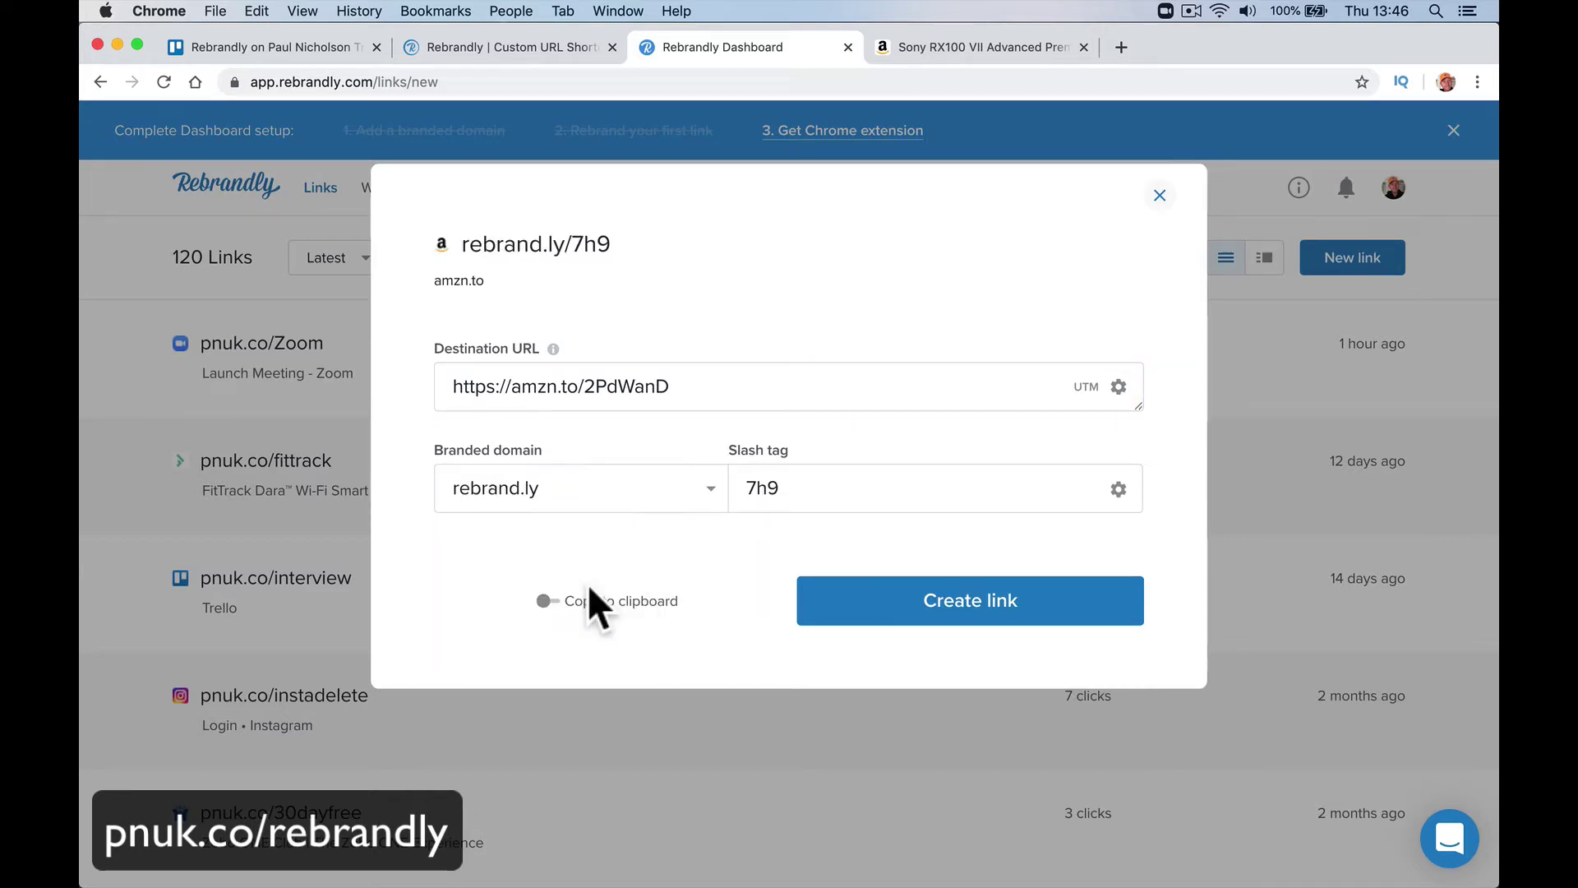
left_click(760, 492)
double_click(789, 490)
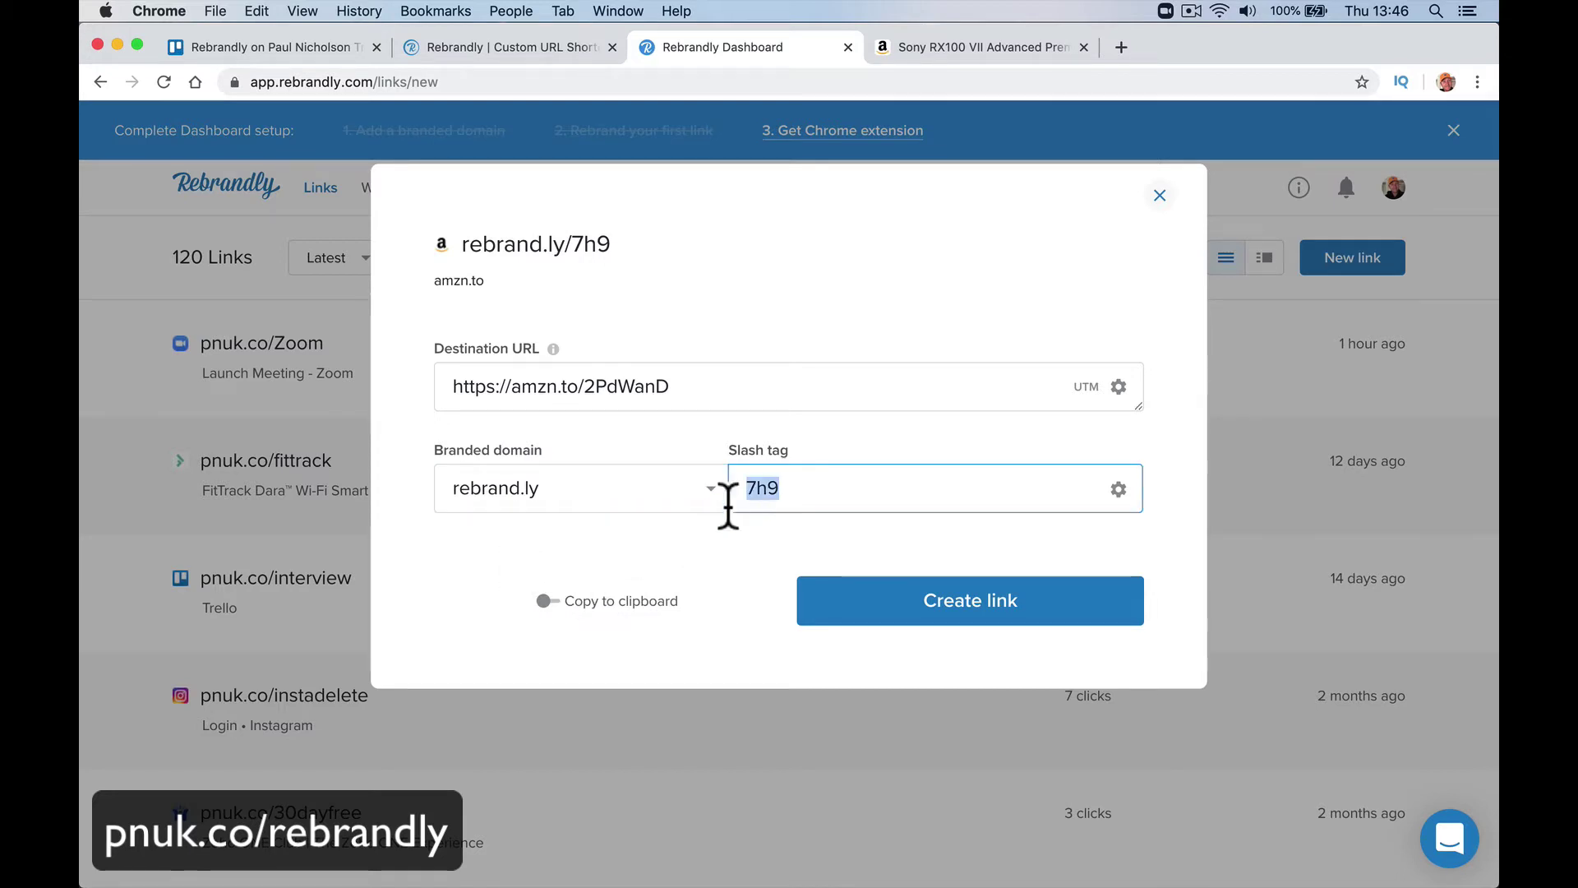
left_click(672, 502)
left_click(636, 544)
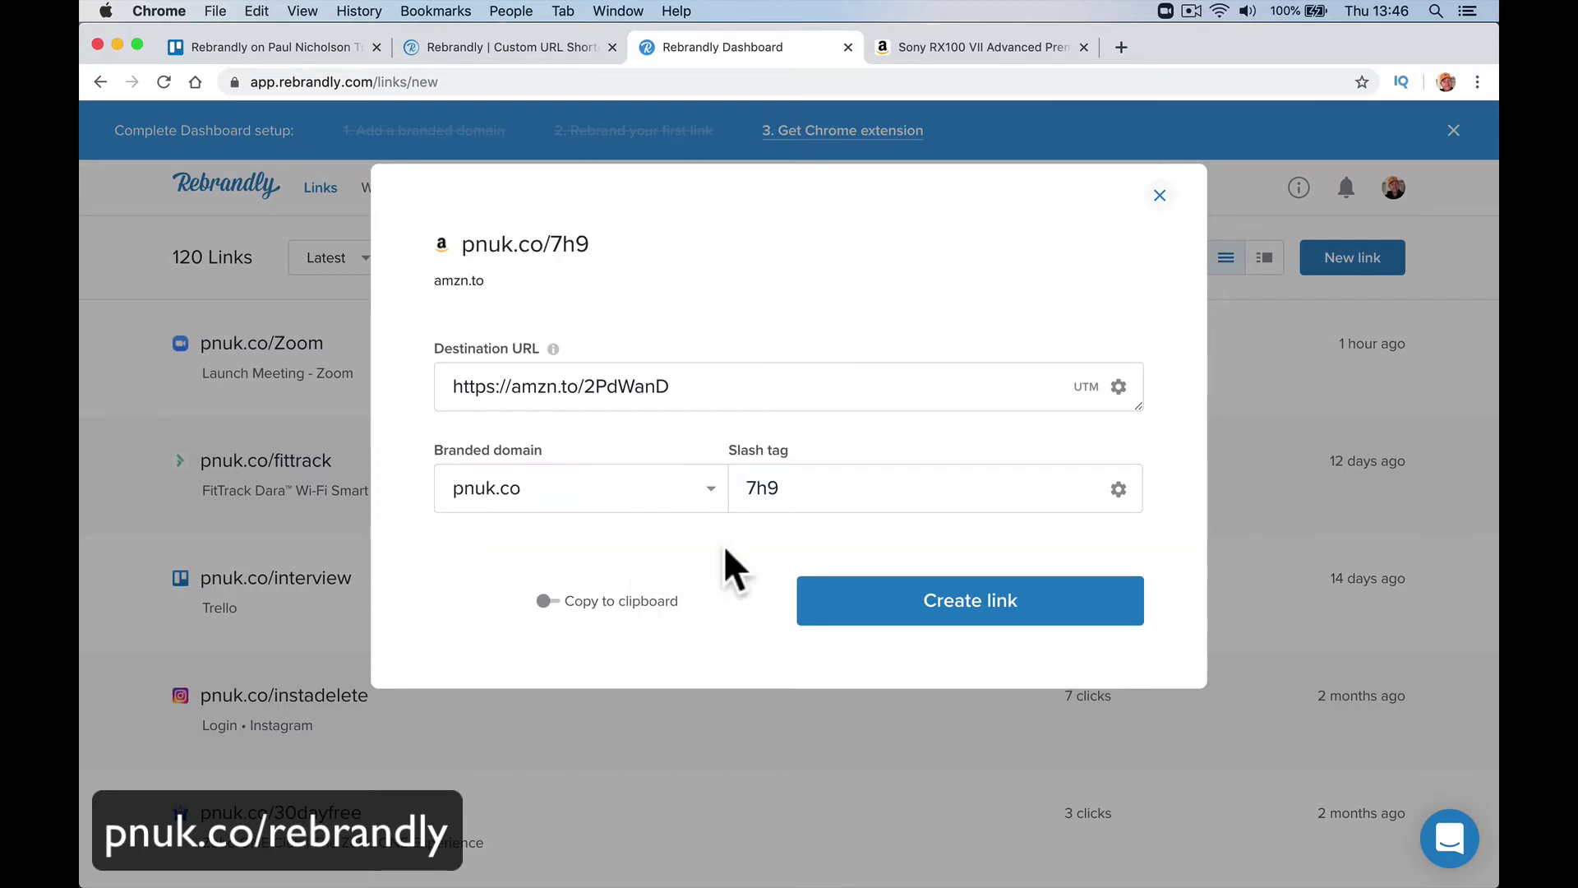
Set the slash tag to SonyRX100, toggle copying to clipboard, create the short link and close its details
left_click(529, 43)
left_click(757, 51)
double_click(814, 489)
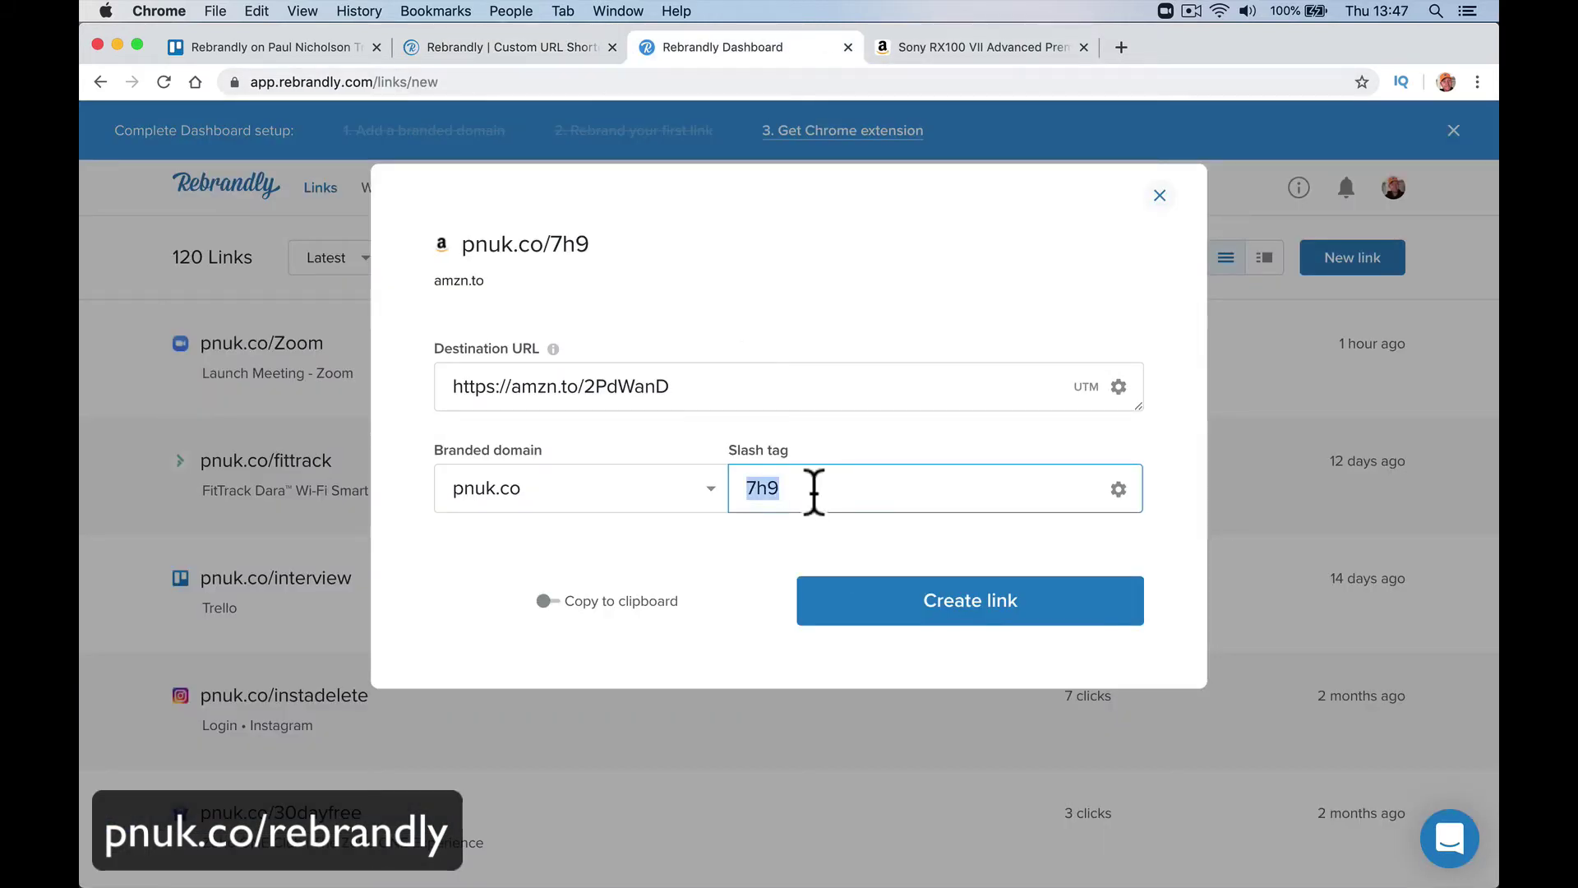
type("SonyRX100")
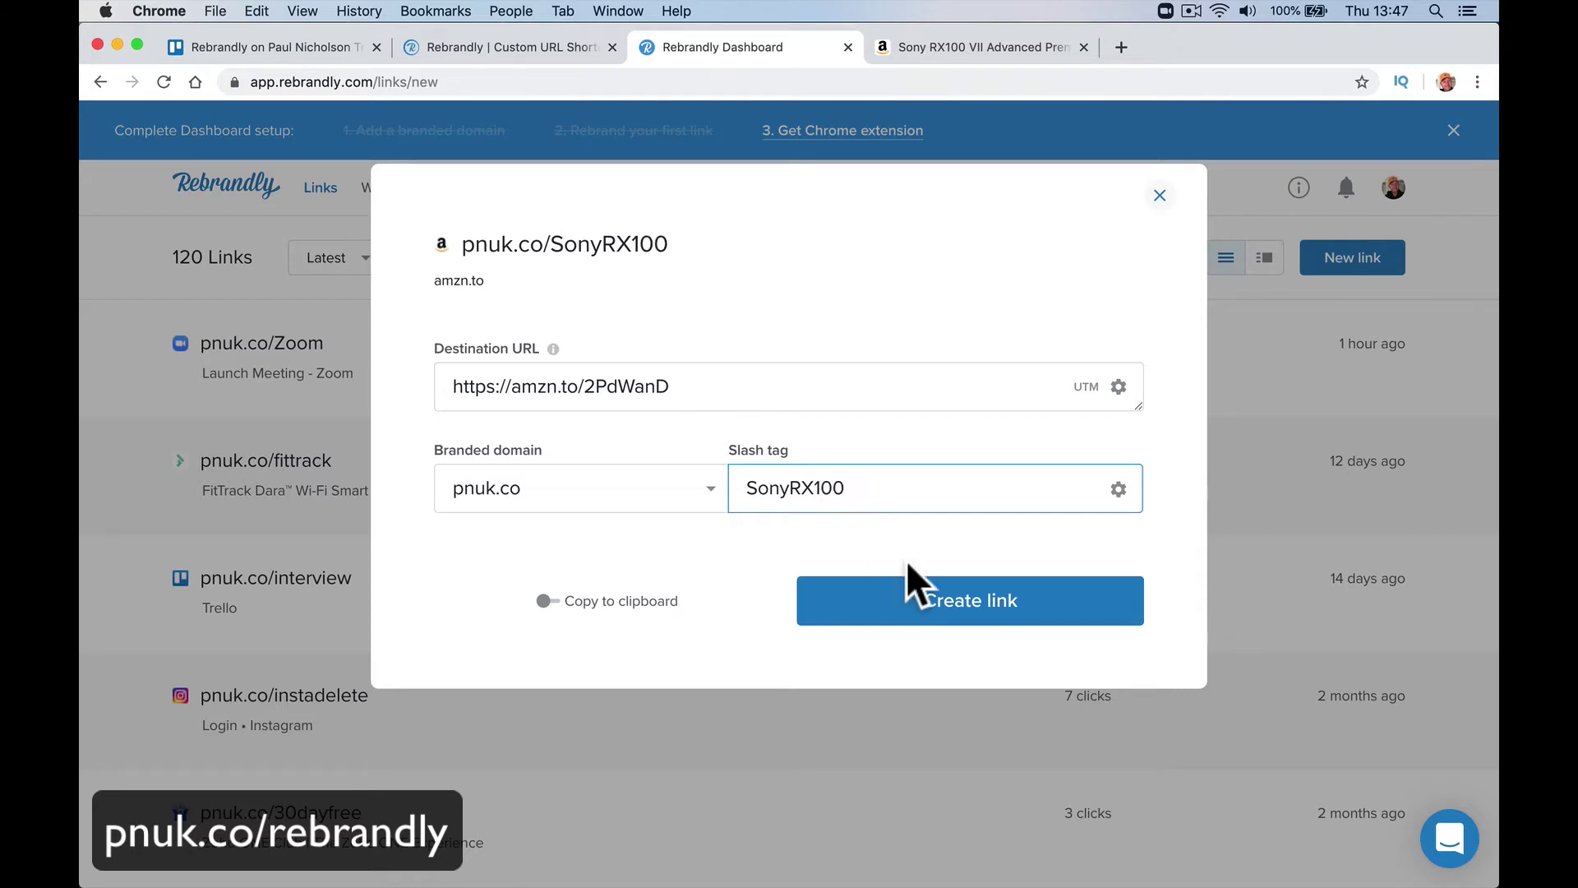
left_click(633, 604)
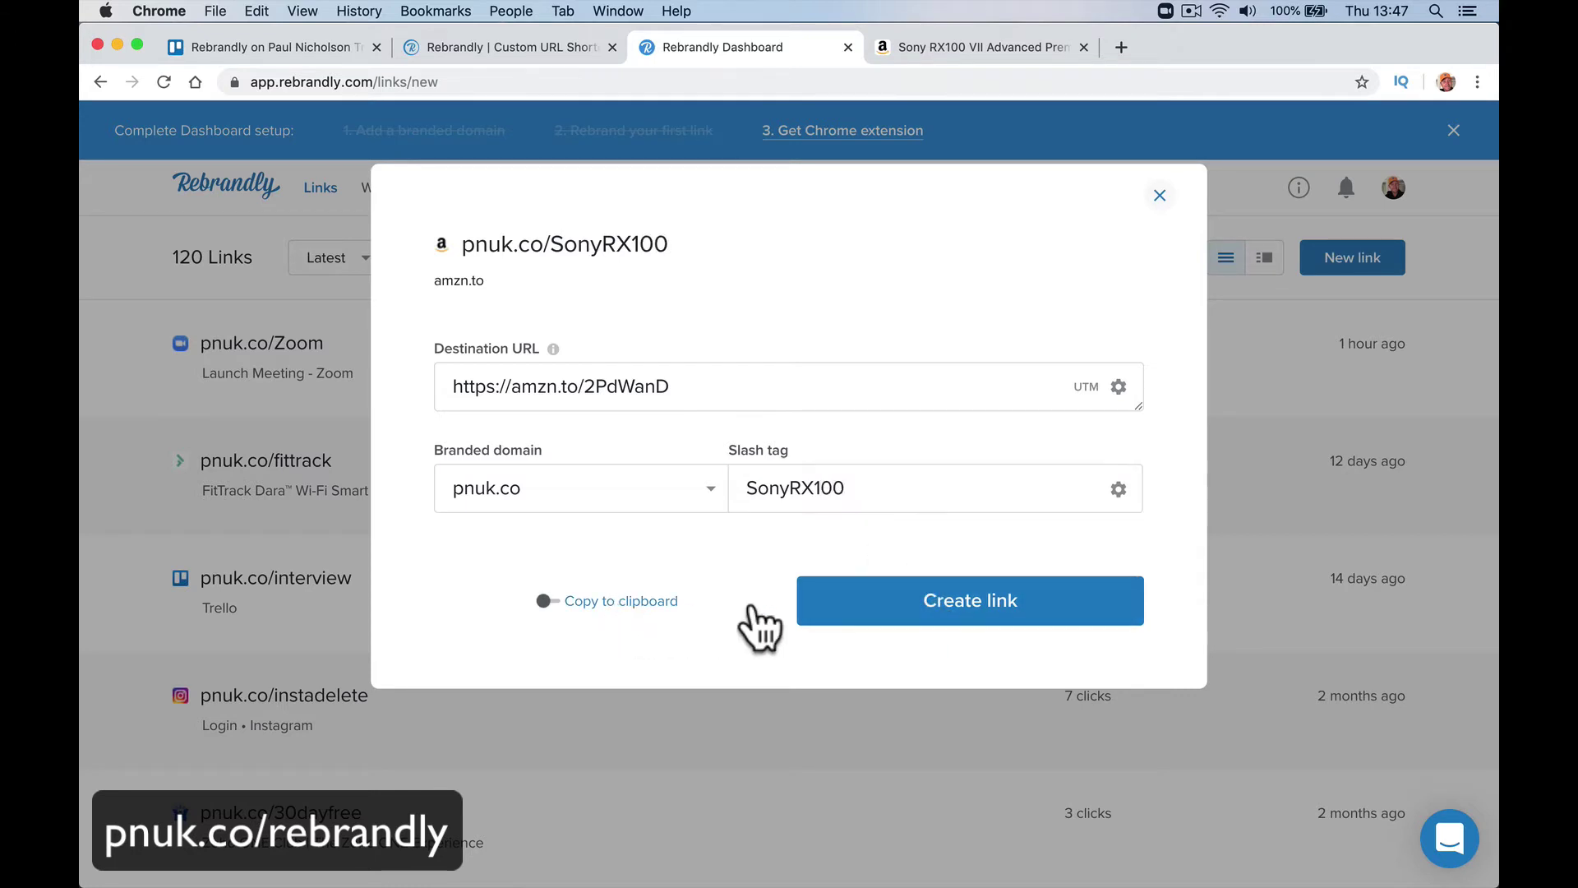
left_click(886, 602)
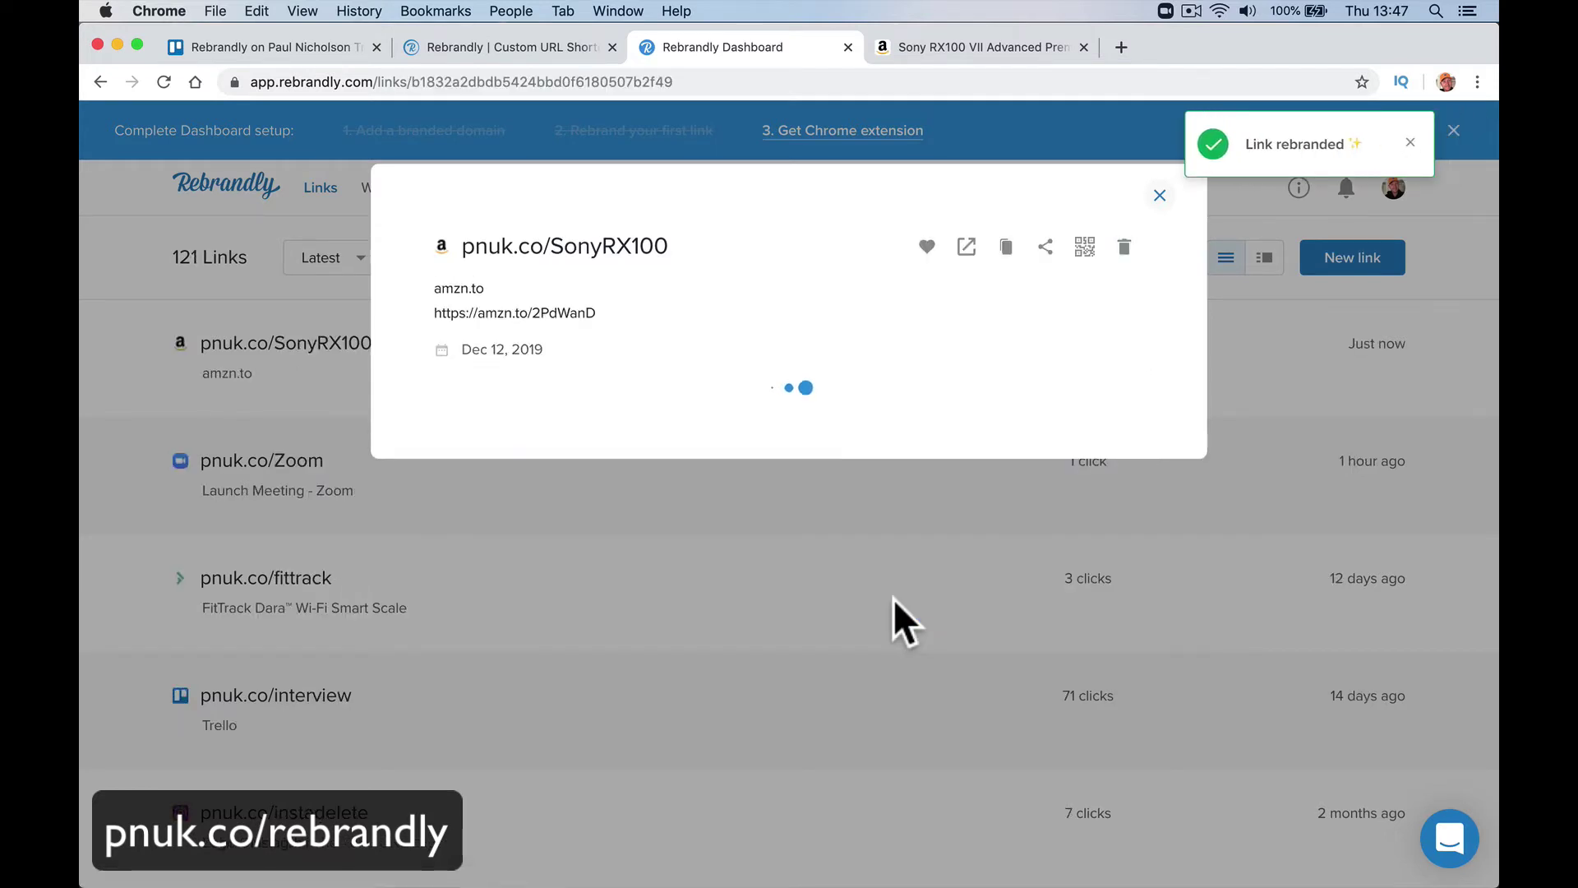
left_click(1159, 196)
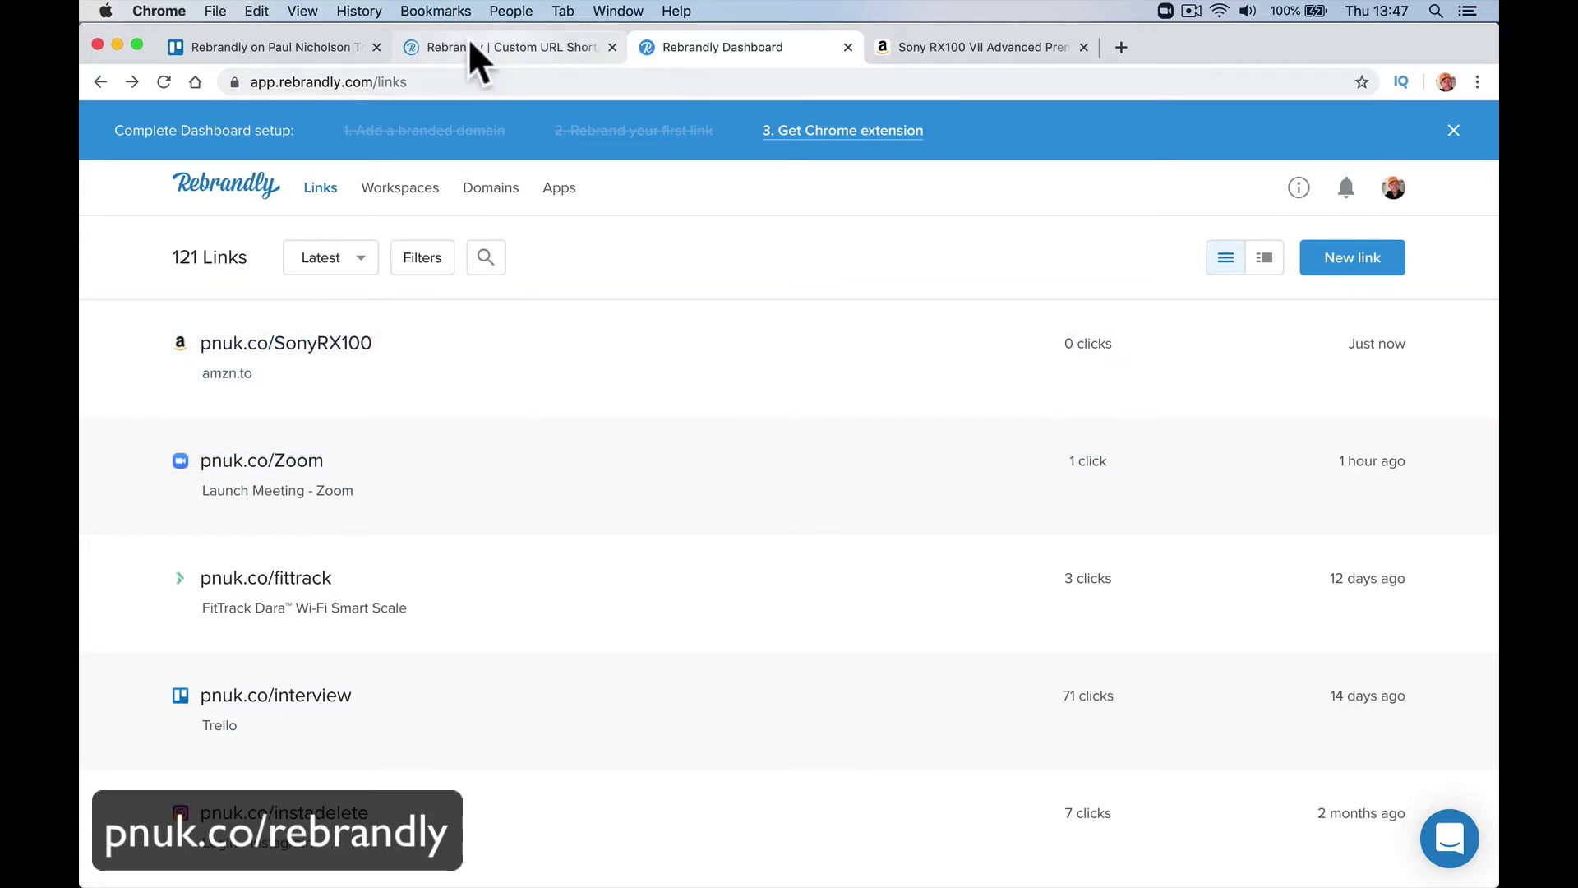
Open twitter.com in place of the Rebrandly homepage
left_click(469, 47)
left_click(435, 78)
type("twitt")
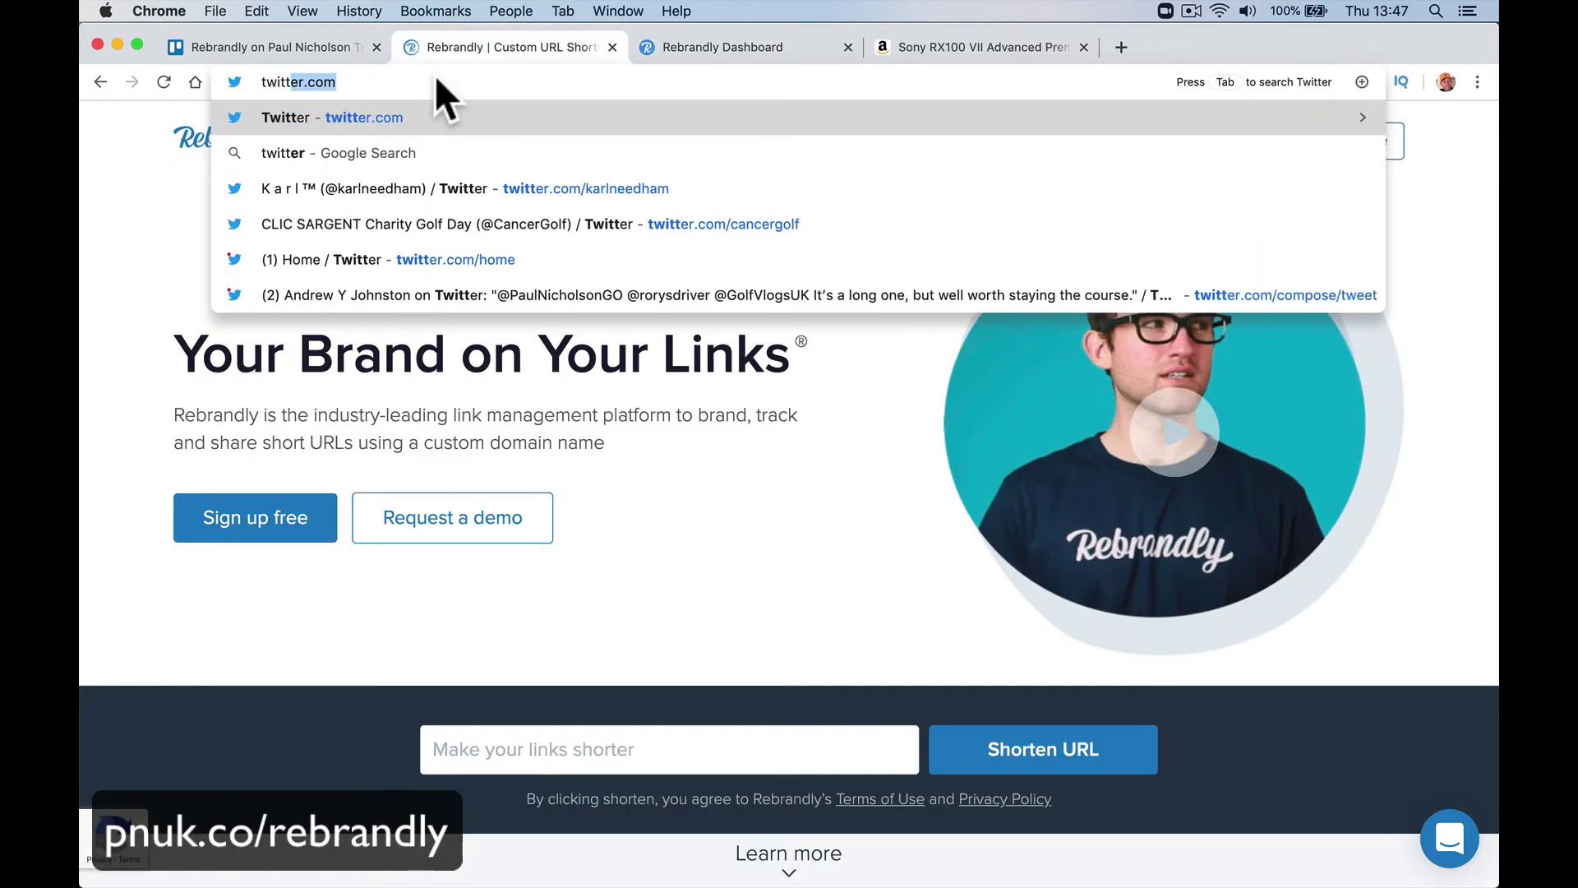
key("Return")
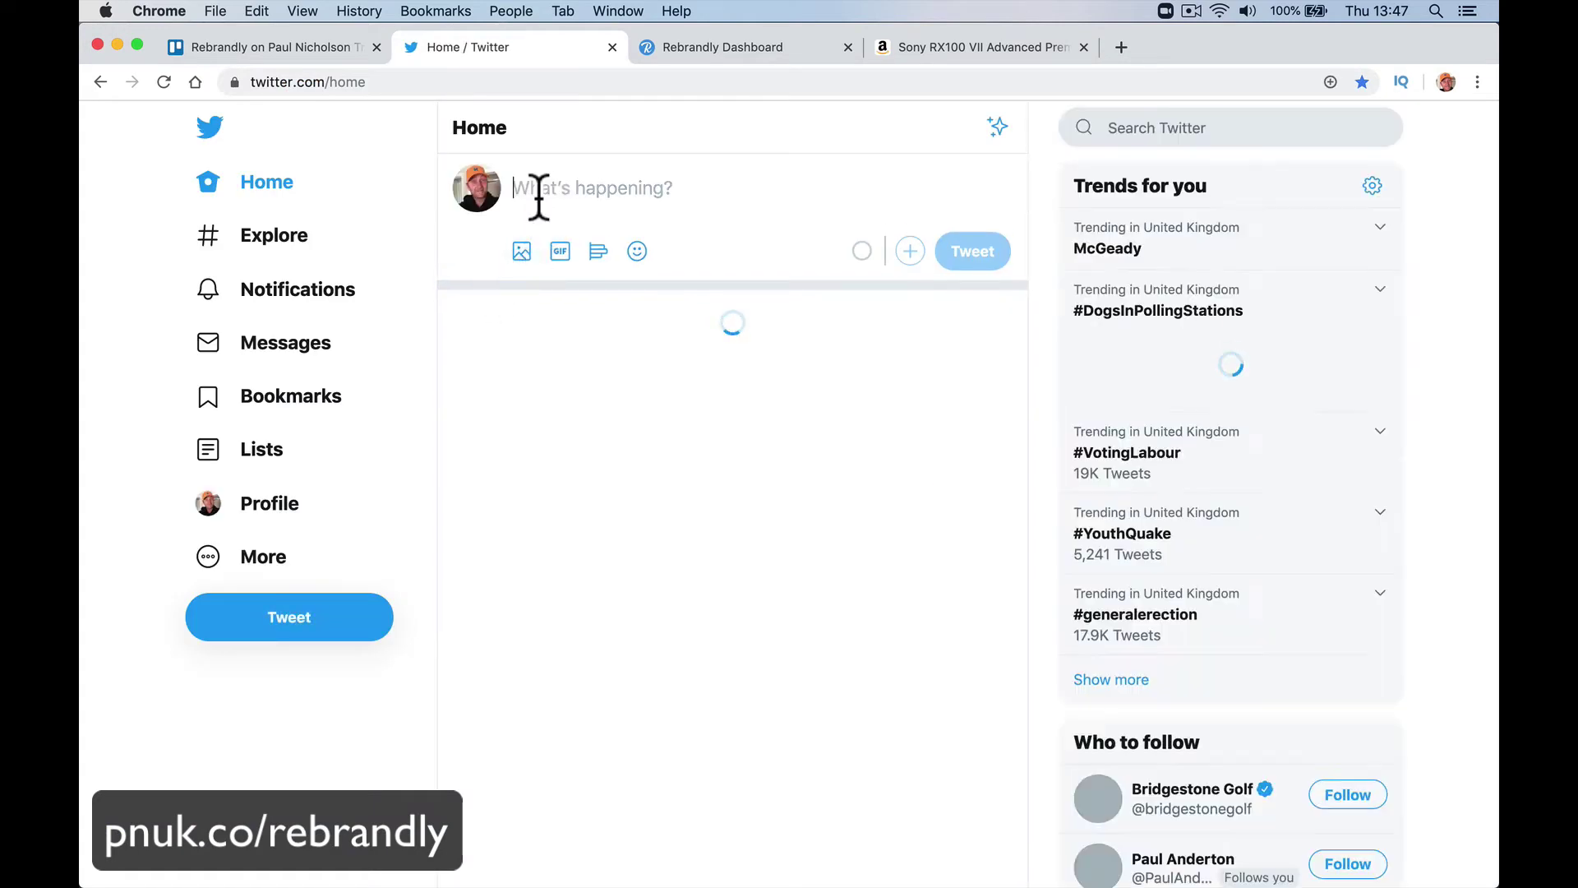
type("The Camera I reco")
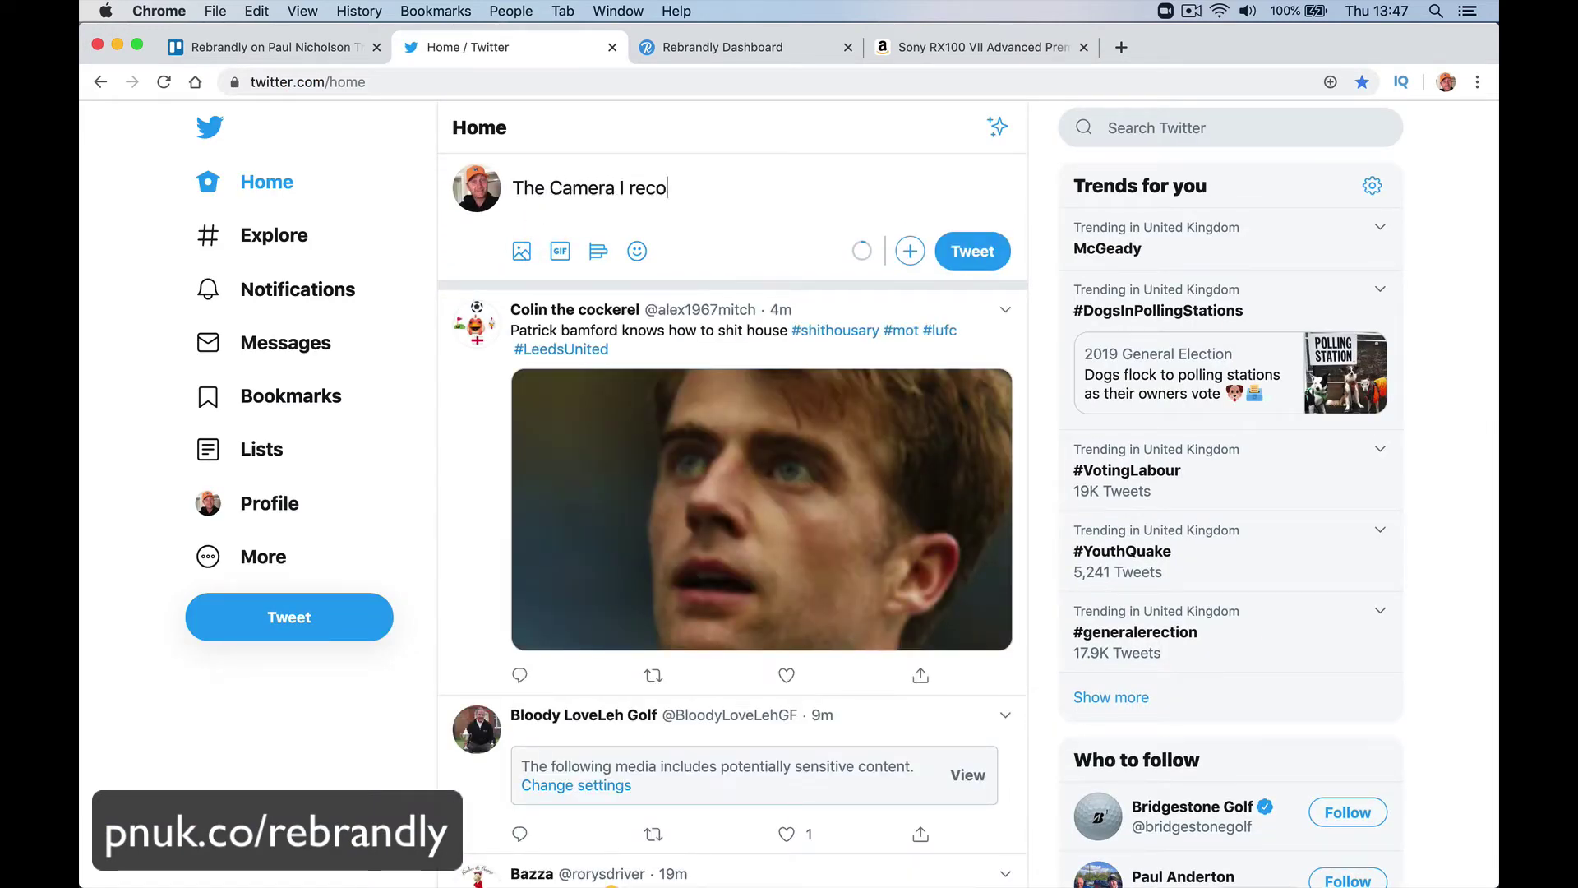
type("mmend for Youtube videos")
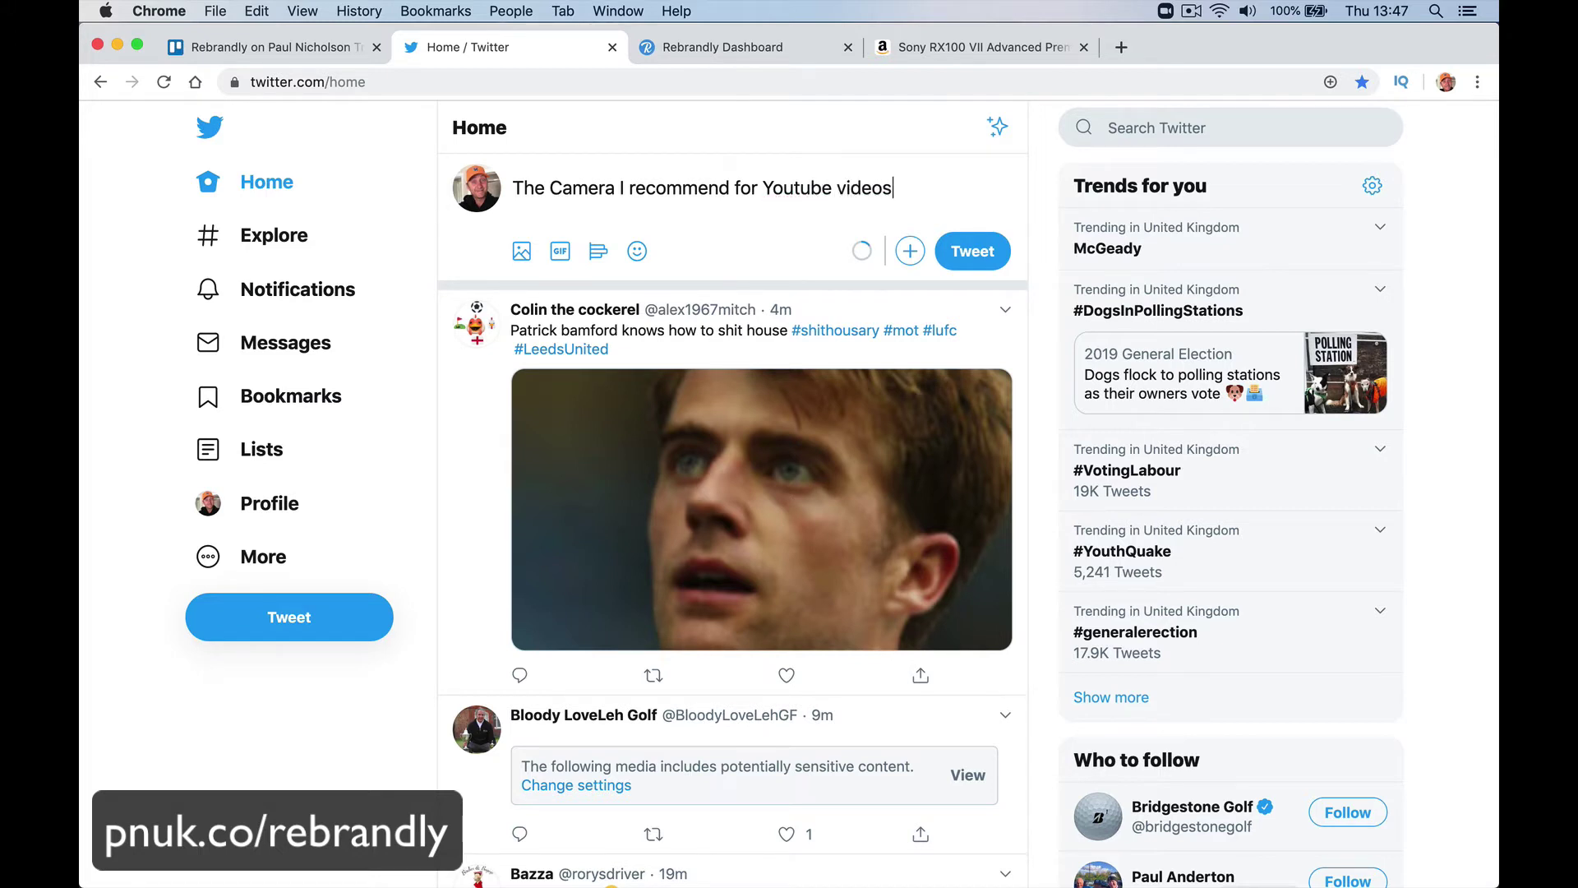
type(".")
key("Return")
key("super+v")
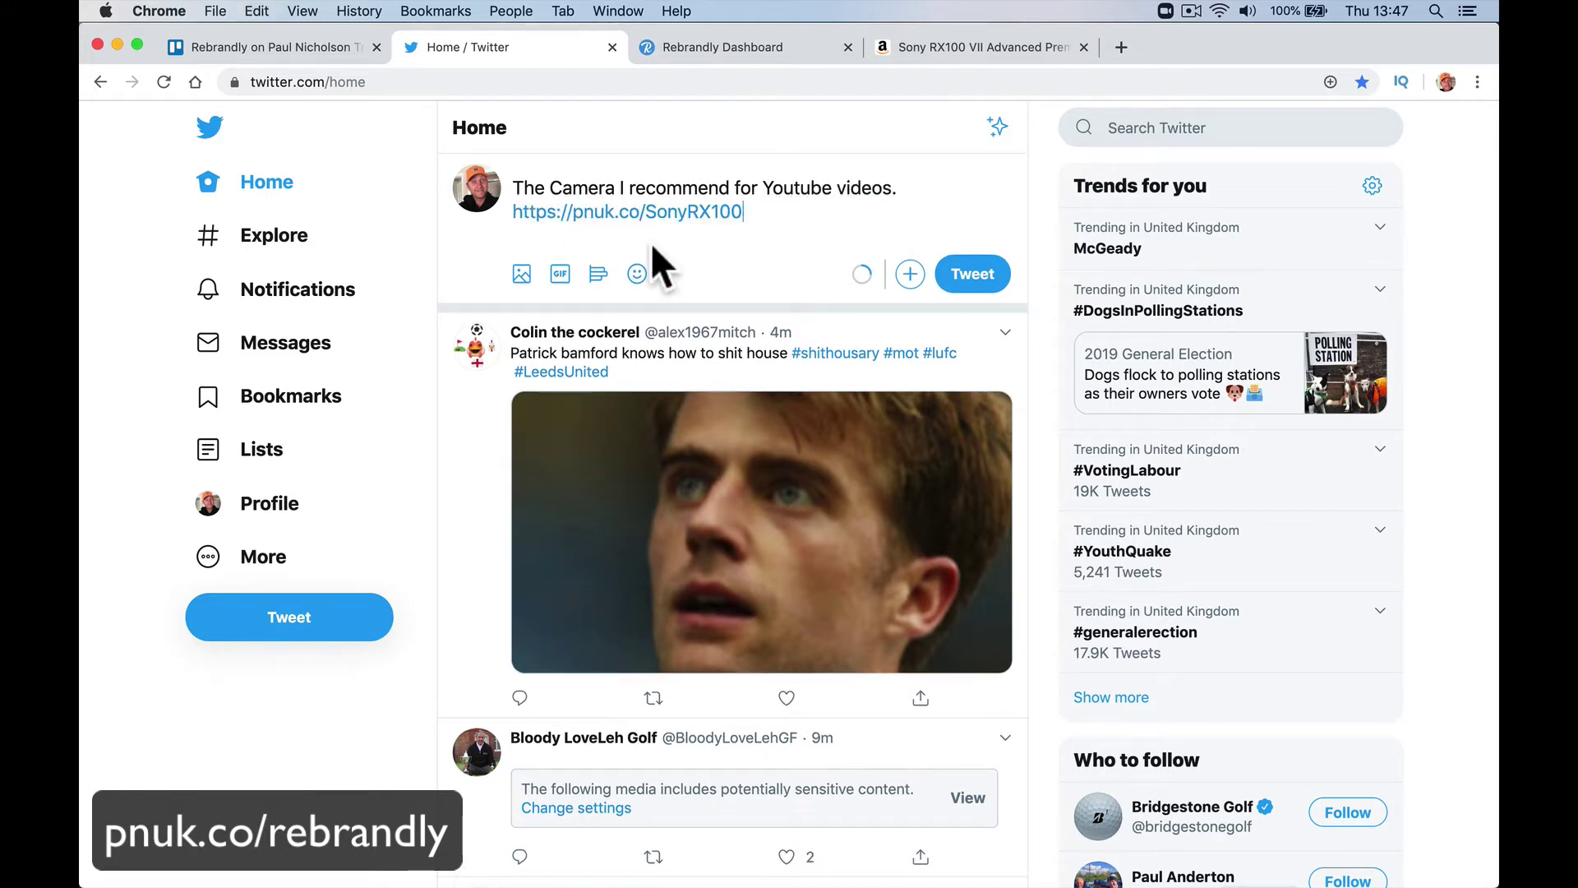
left_click(989, 279)
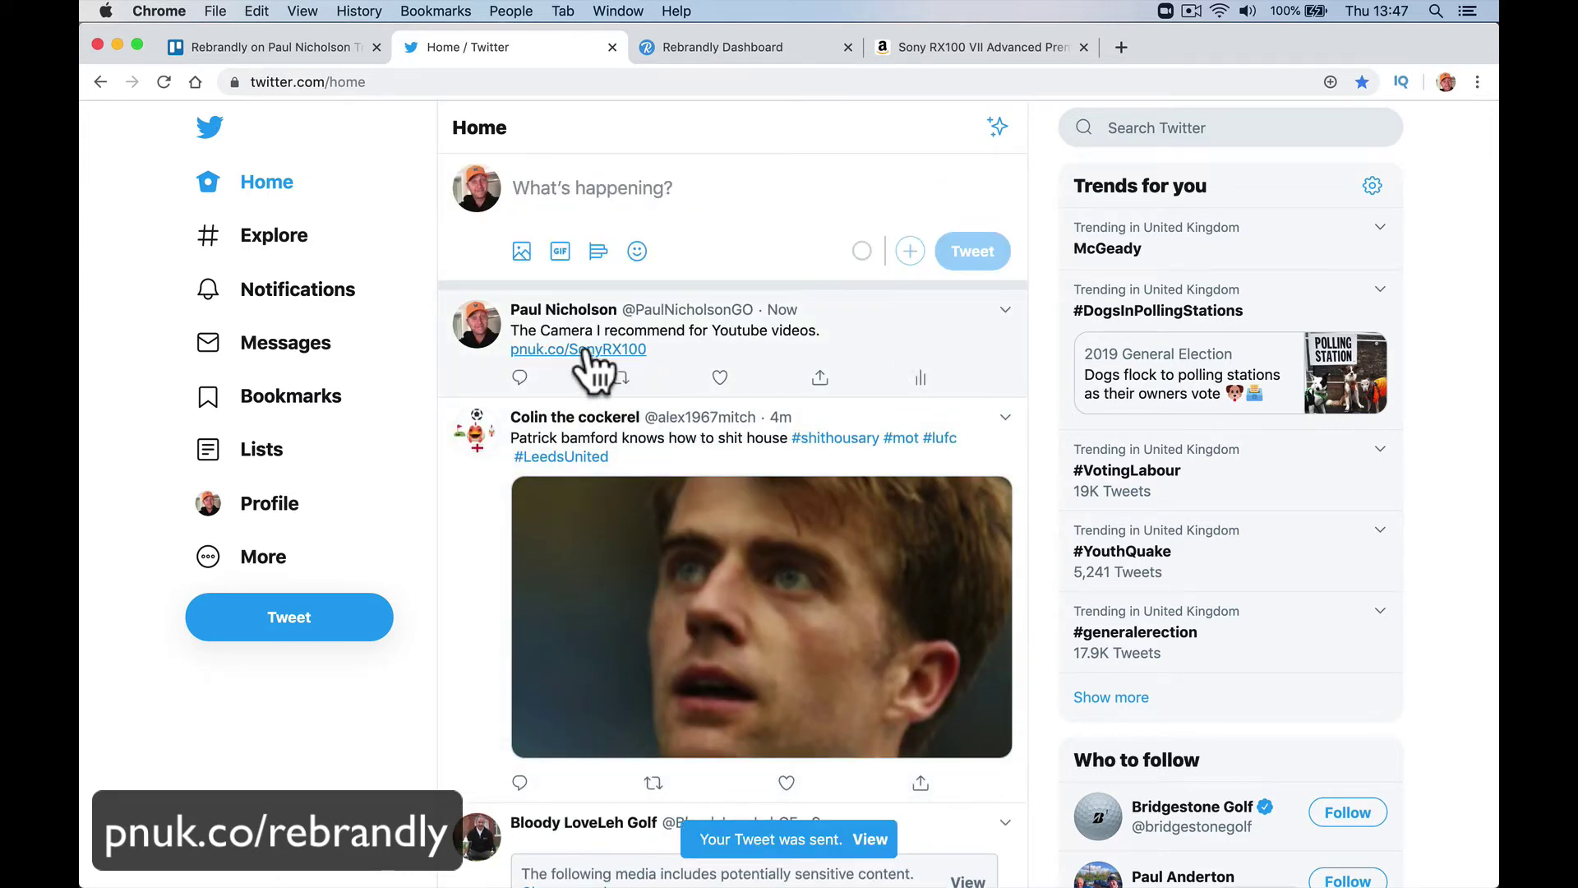
Open the account's own Twitter profile and reload it to check how the camera tweet displays its link
left_click(337, 503)
scroll(458, 416, "down", 3)
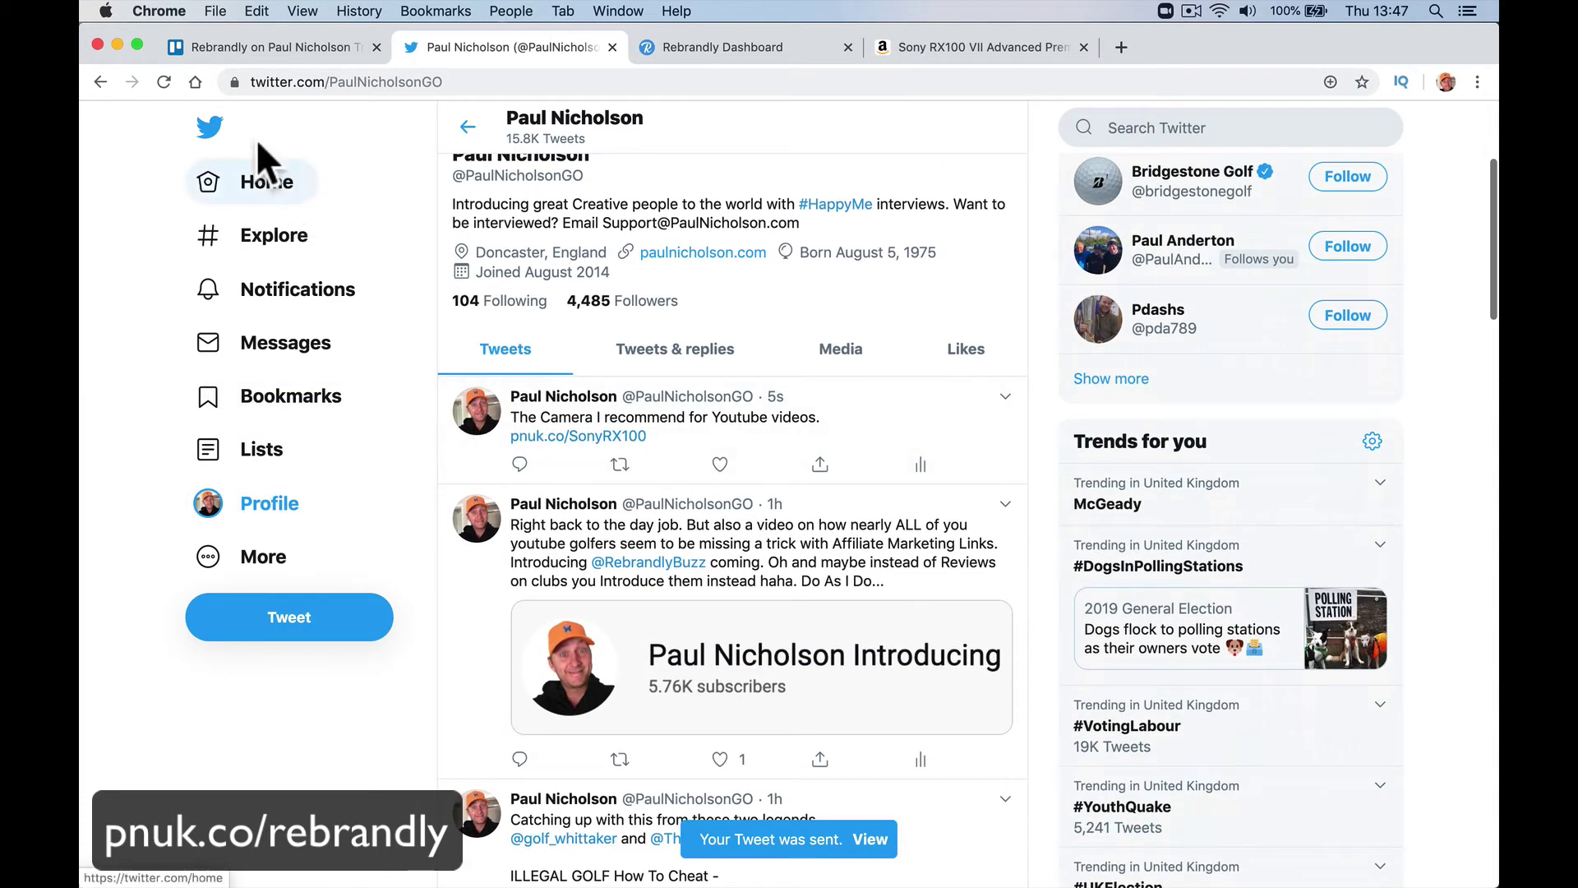
left_click(164, 82)
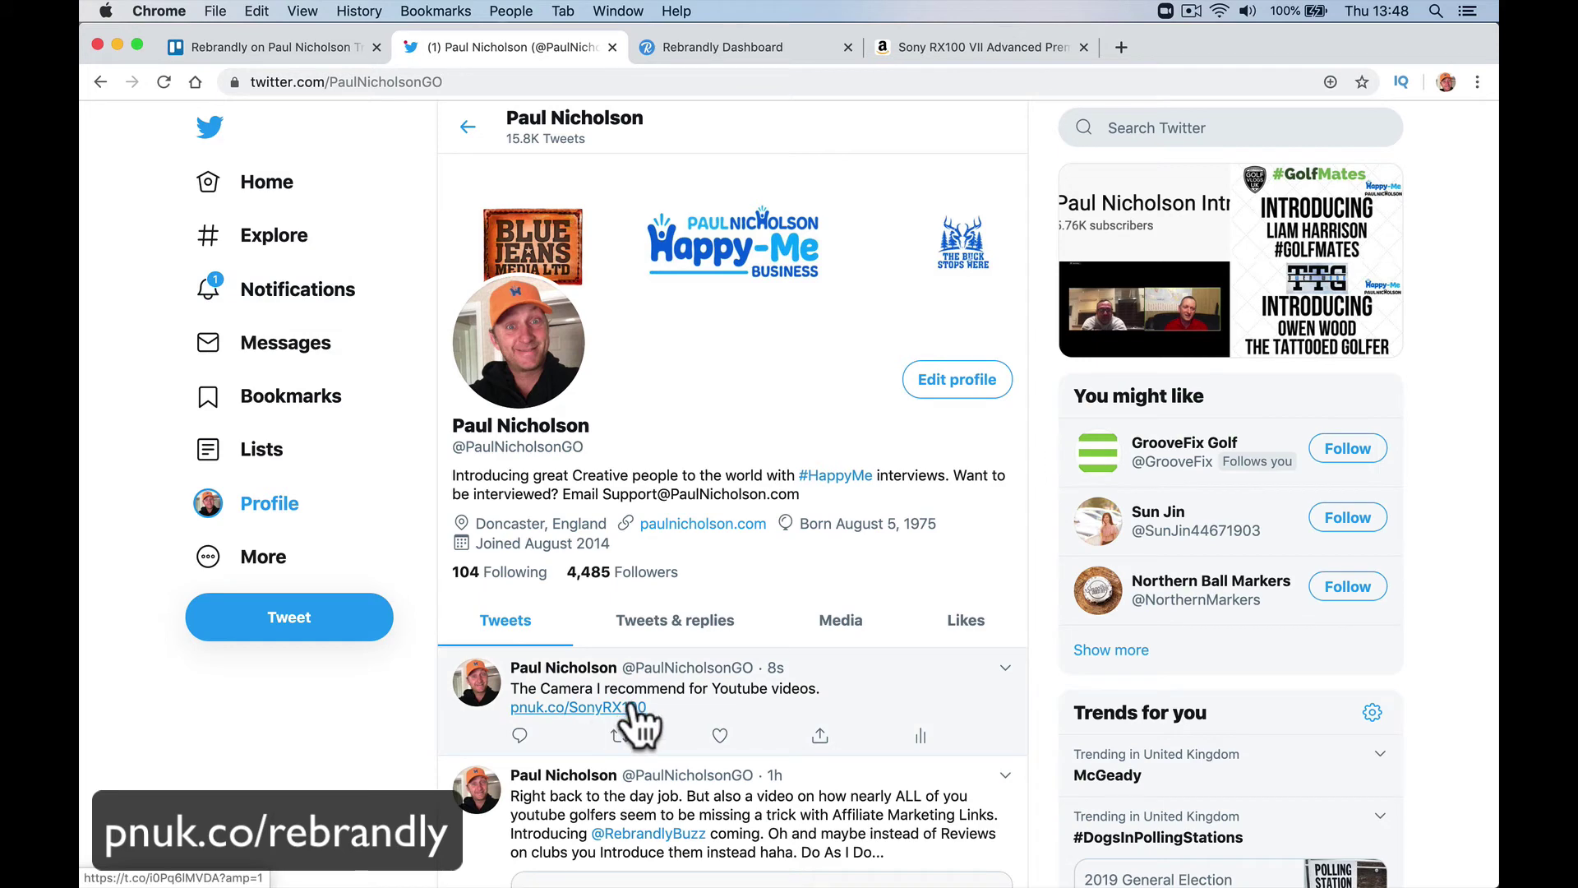
Search Google for "twitter validator card" in a new tab and open the Twitter Card validator result
left_click(763, 48)
left_click(1128, 51)
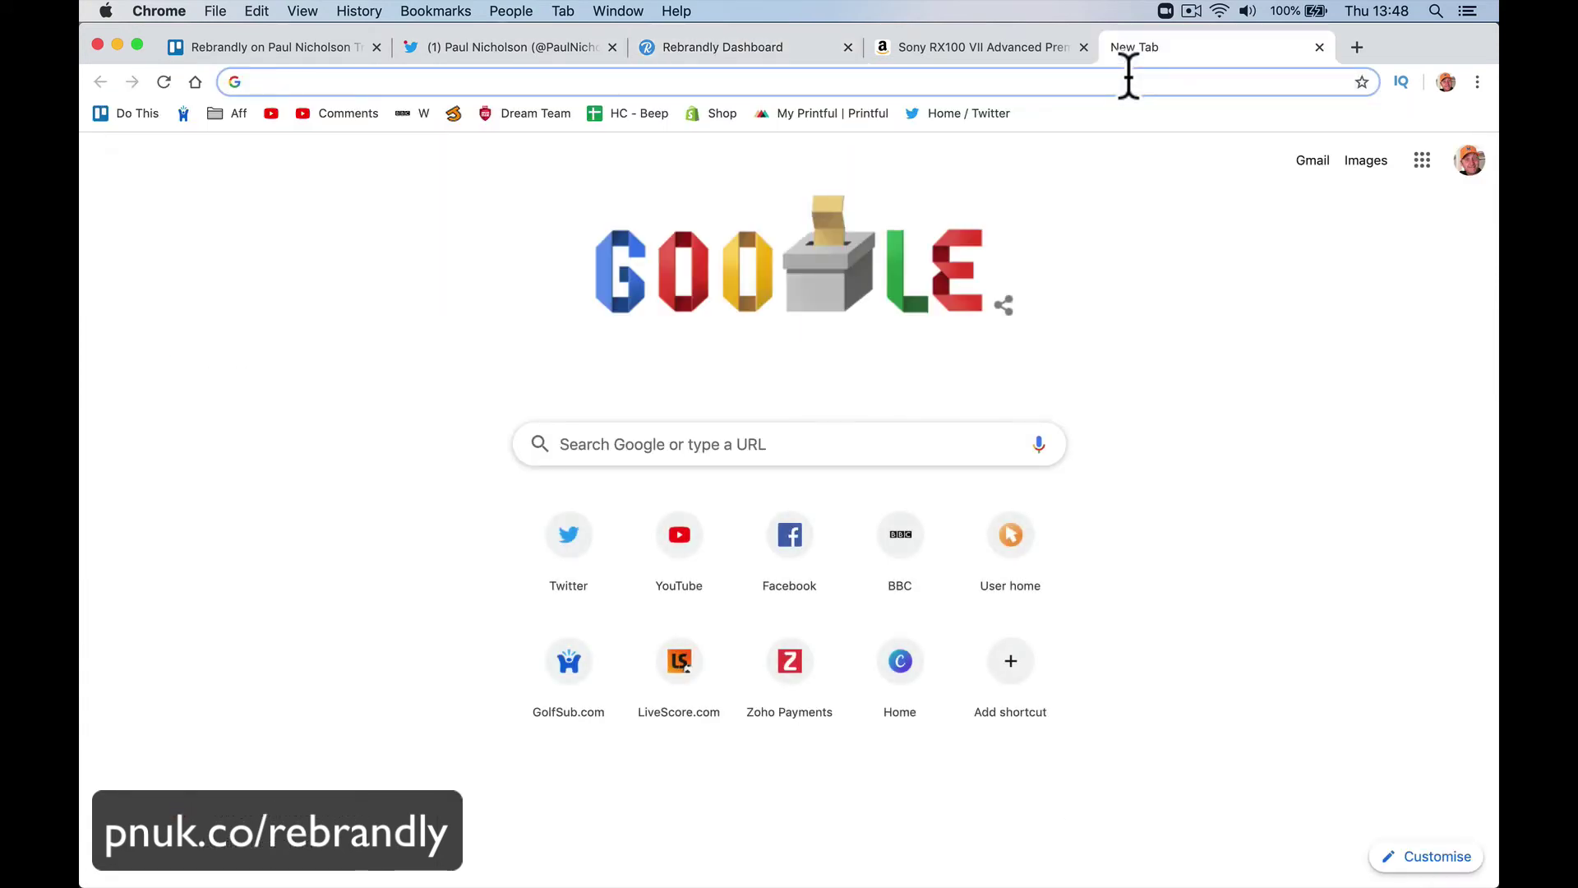
type("twitter")
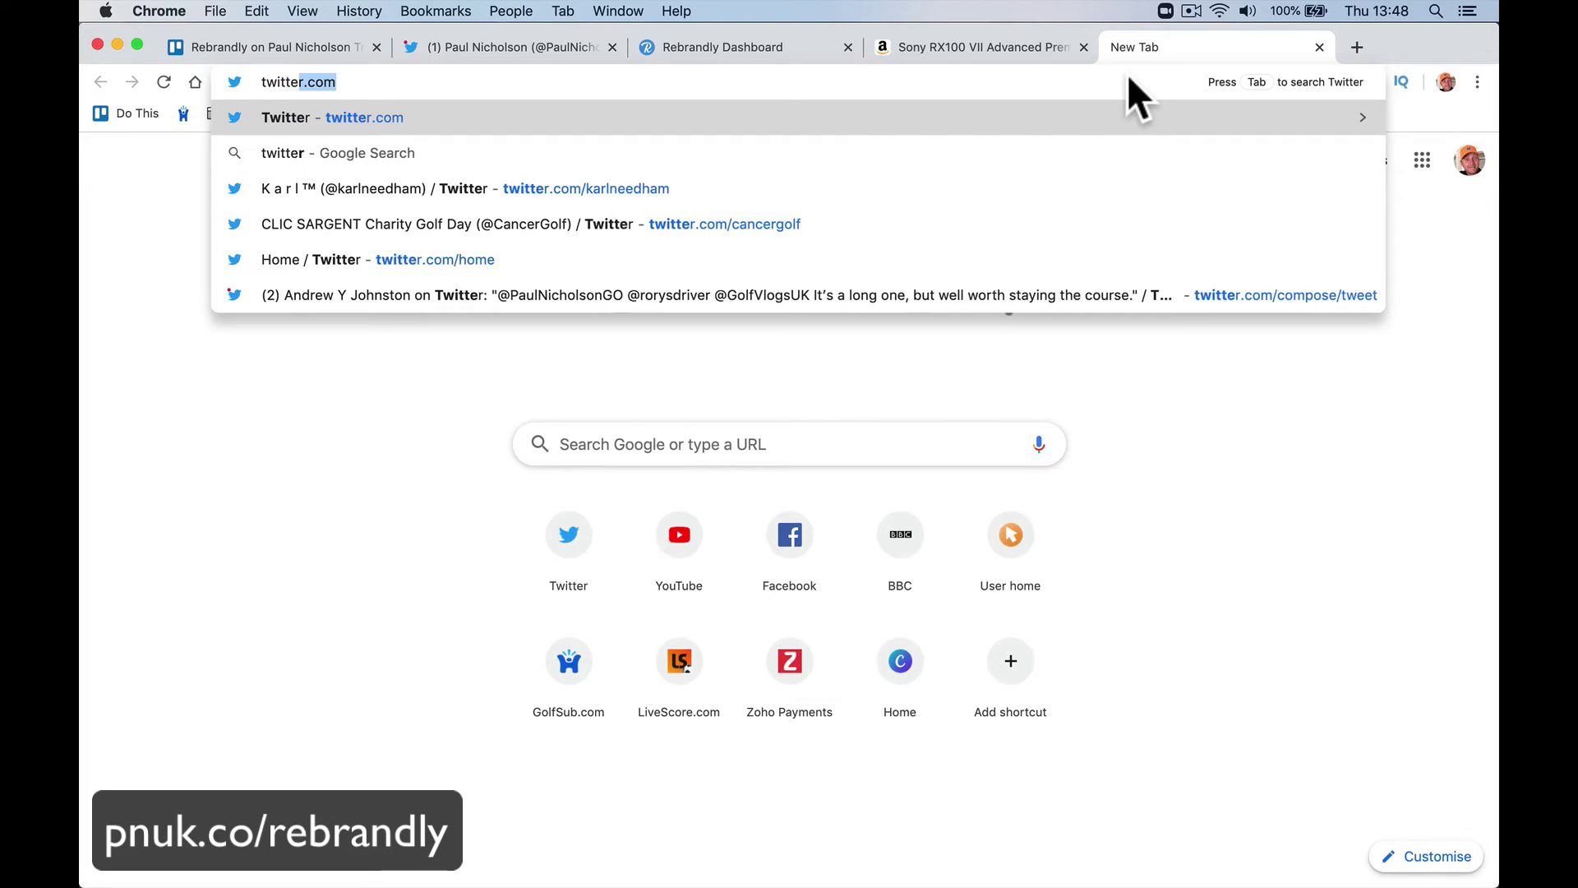
type(" validator")
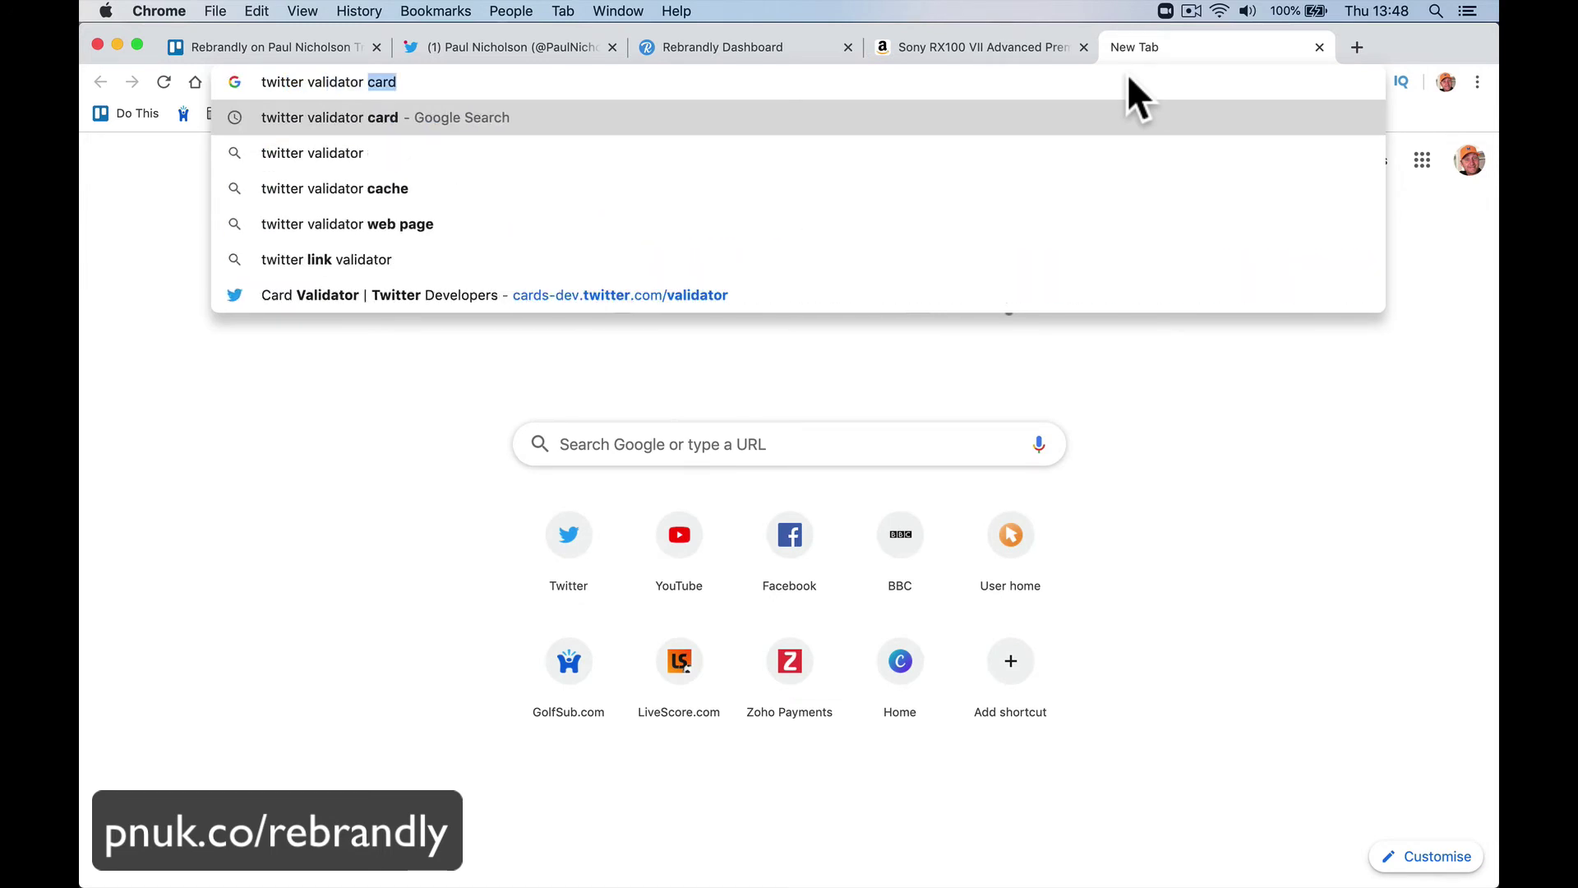
key("Return")
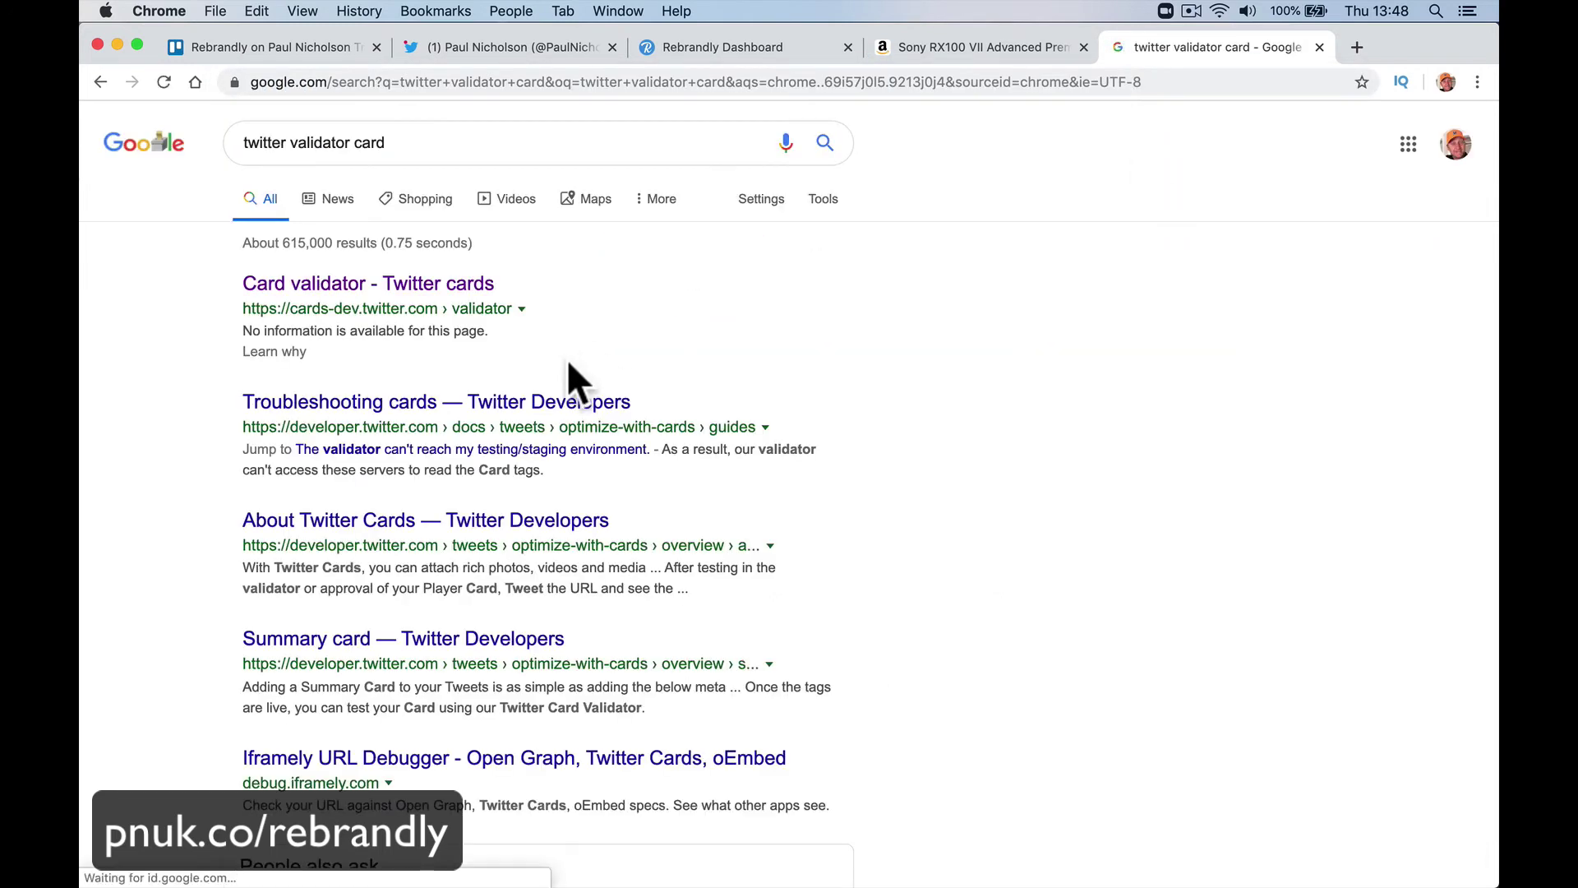
left_click(465, 283)
left_click(633, 367)
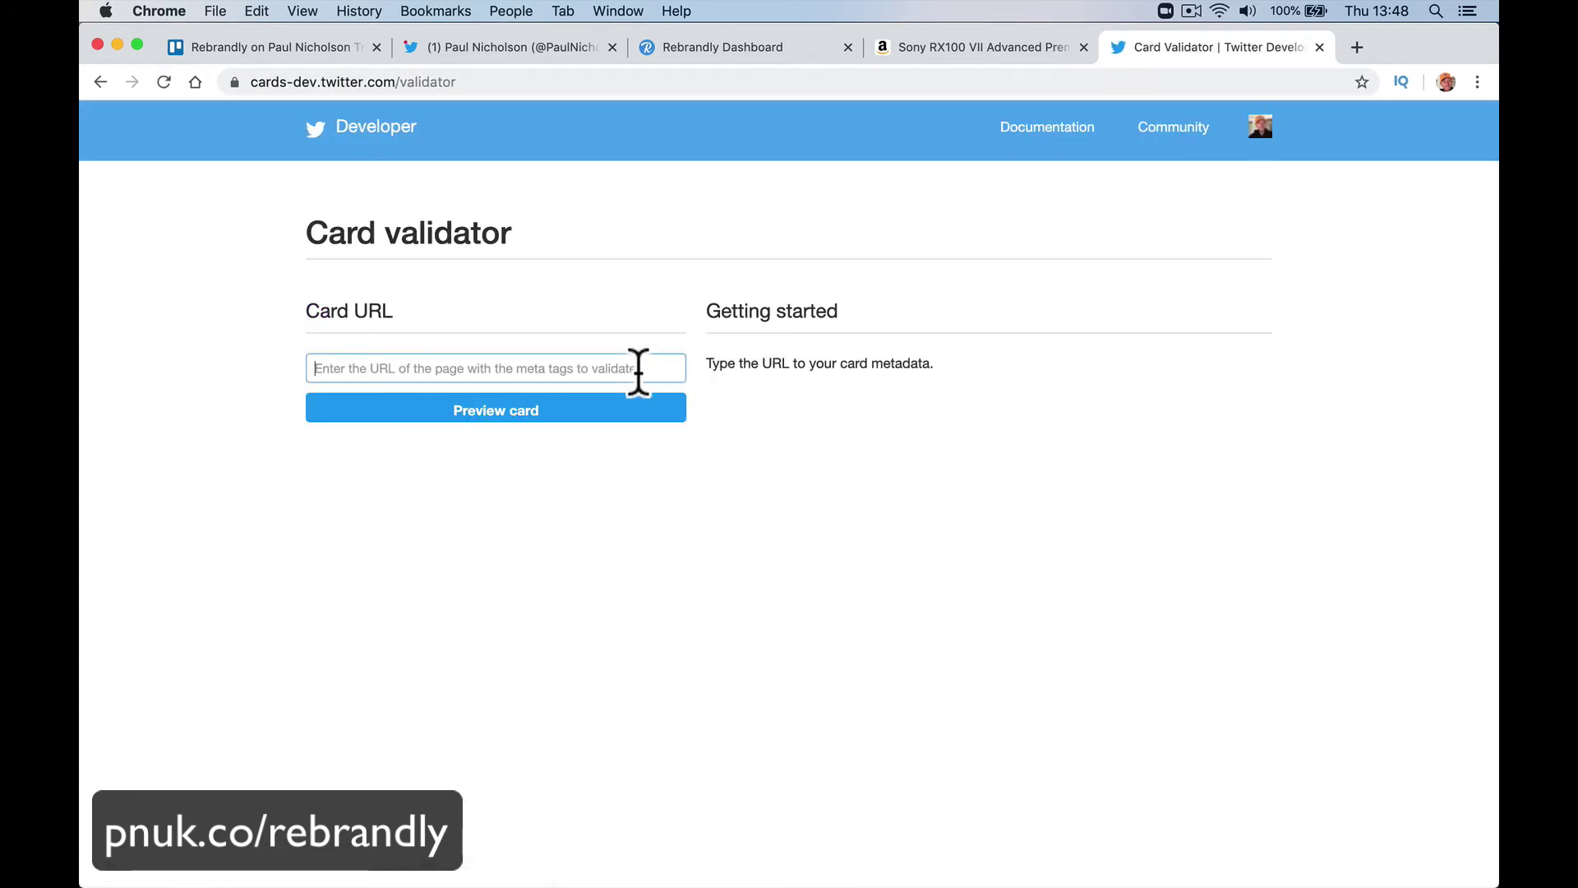
type("https://pnuk.co/SonyRX100")
left_click(575, 424)
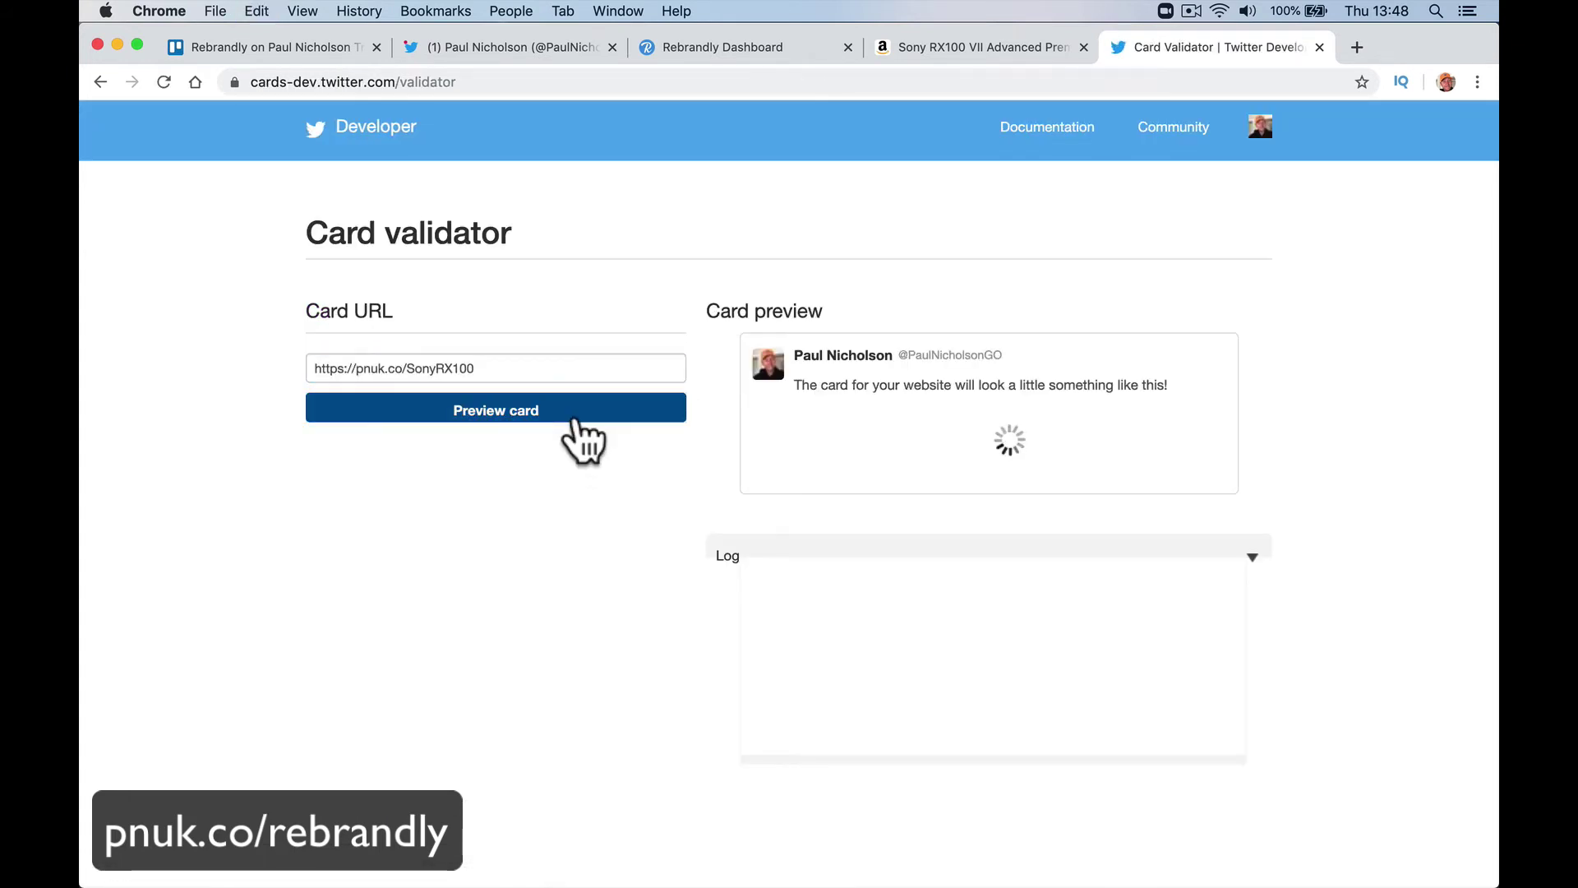
left_click(577, 421)
left_click(1319, 47)
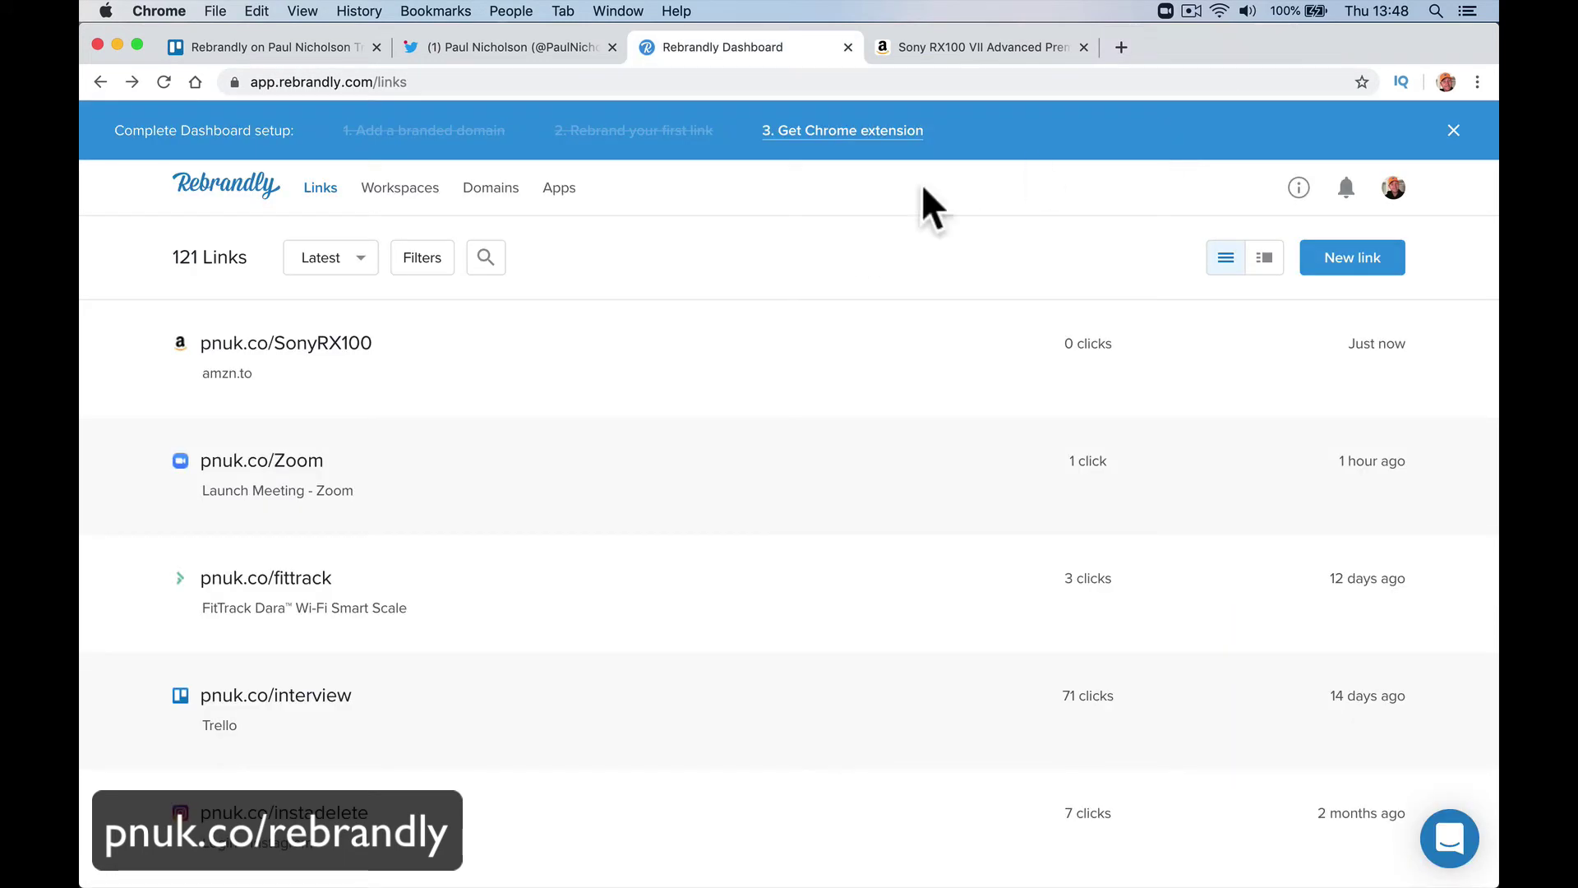
Return to the Twitter profile and check the camera tweet again
left_click(491, 47)
scroll(526, 526, "down", 2)
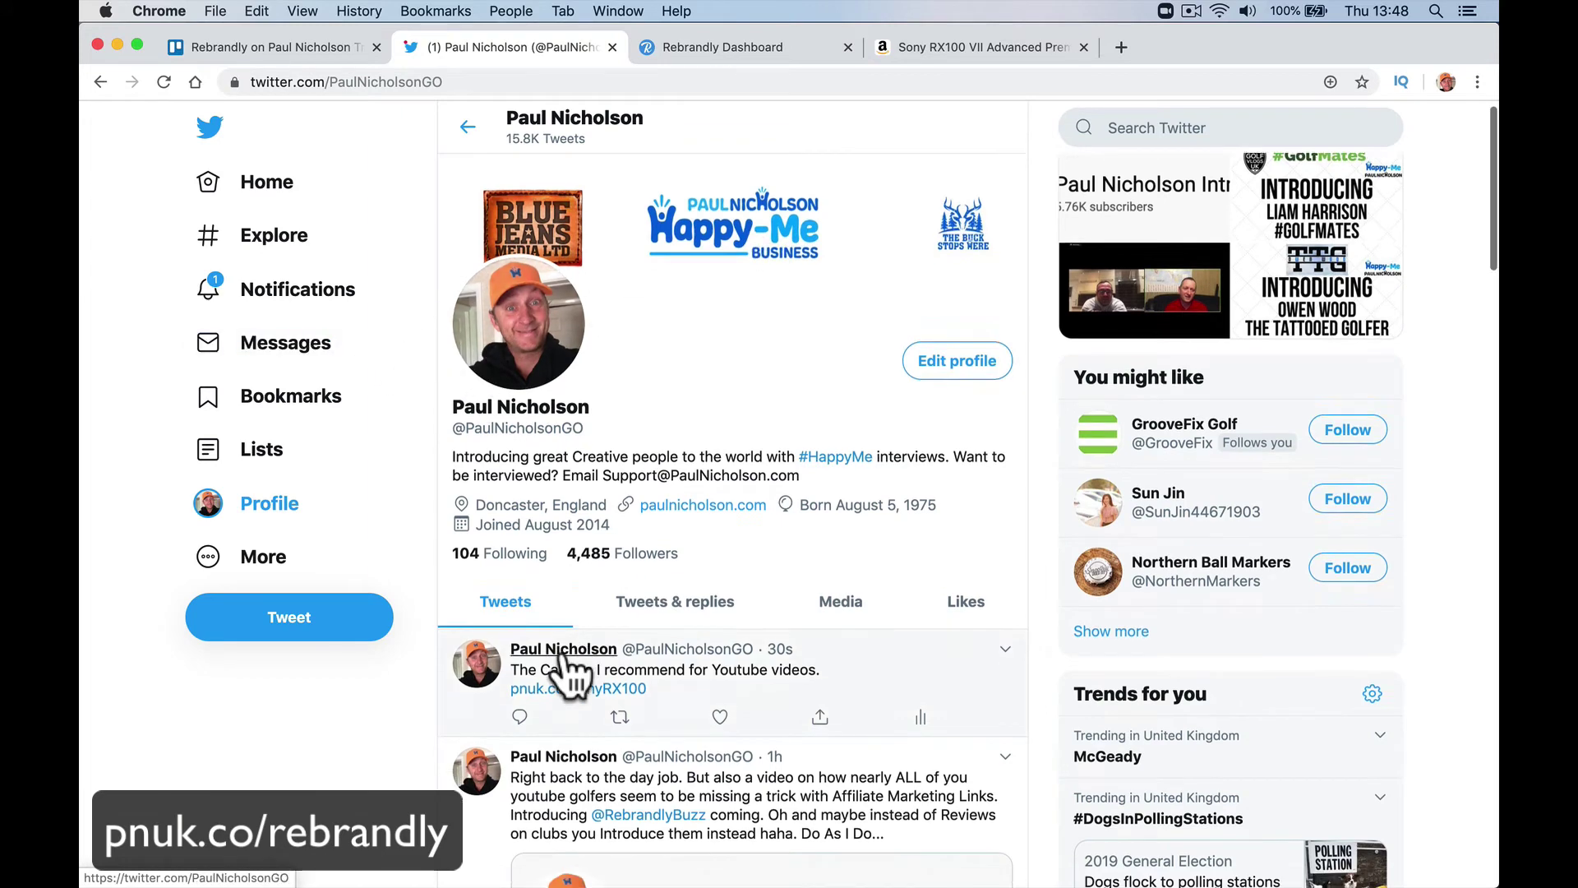
Delete the tweet recommending the camera for YouTube videos from the Twitter profile
left_click(1004, 598)
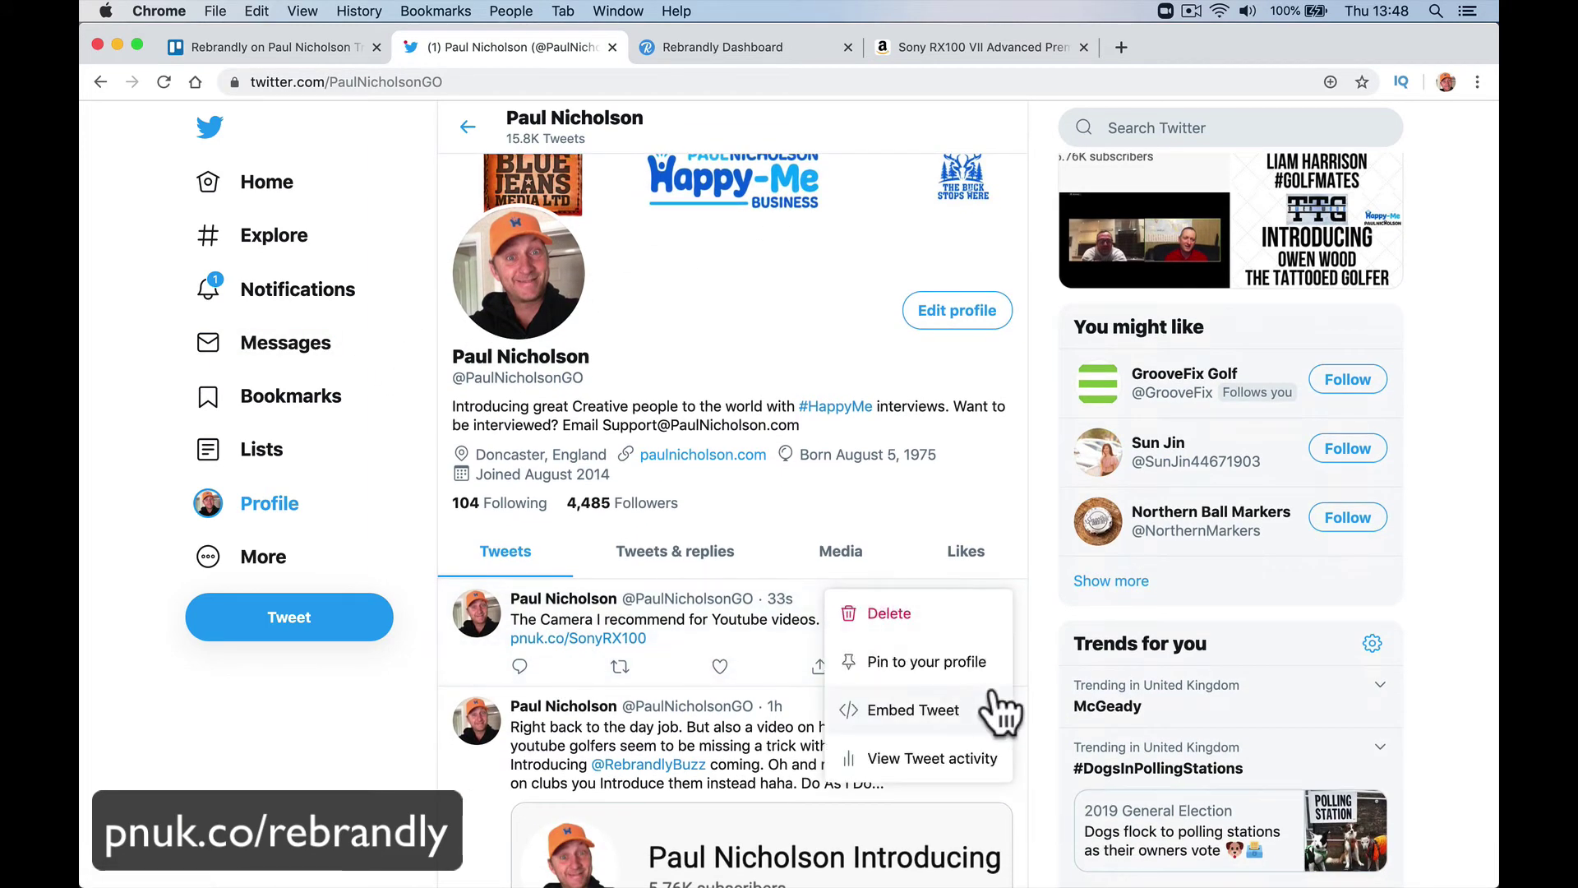
left_click(957, 623)
left_click(863, 557)
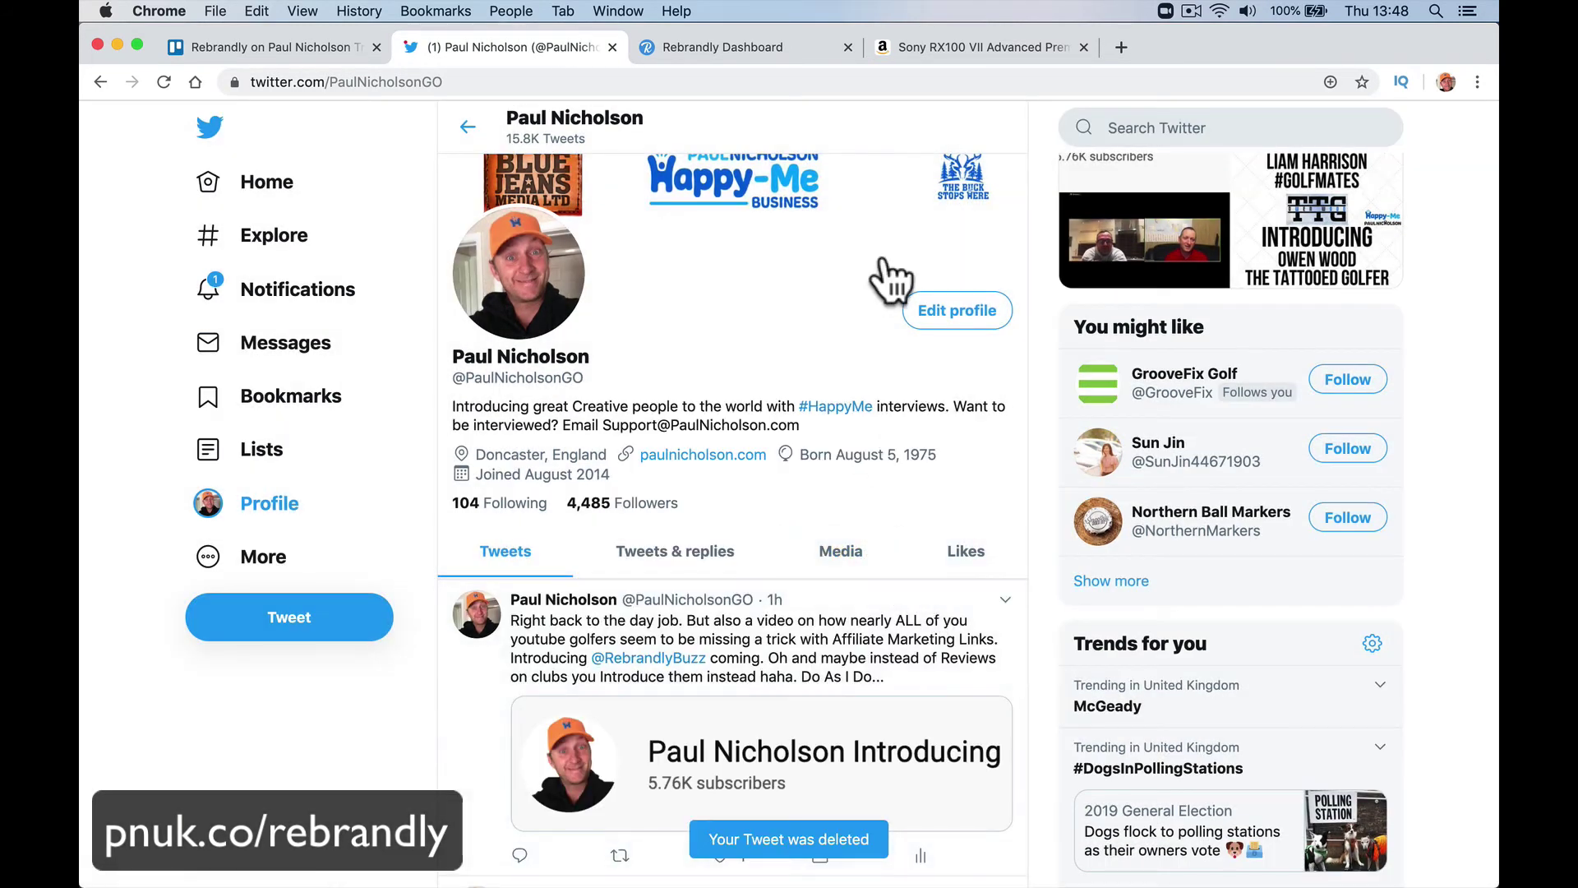
Switch to Rebrandly, copy the rebrandly.com homepage address, and return to the account's links dashboard
left_click(777, 53)
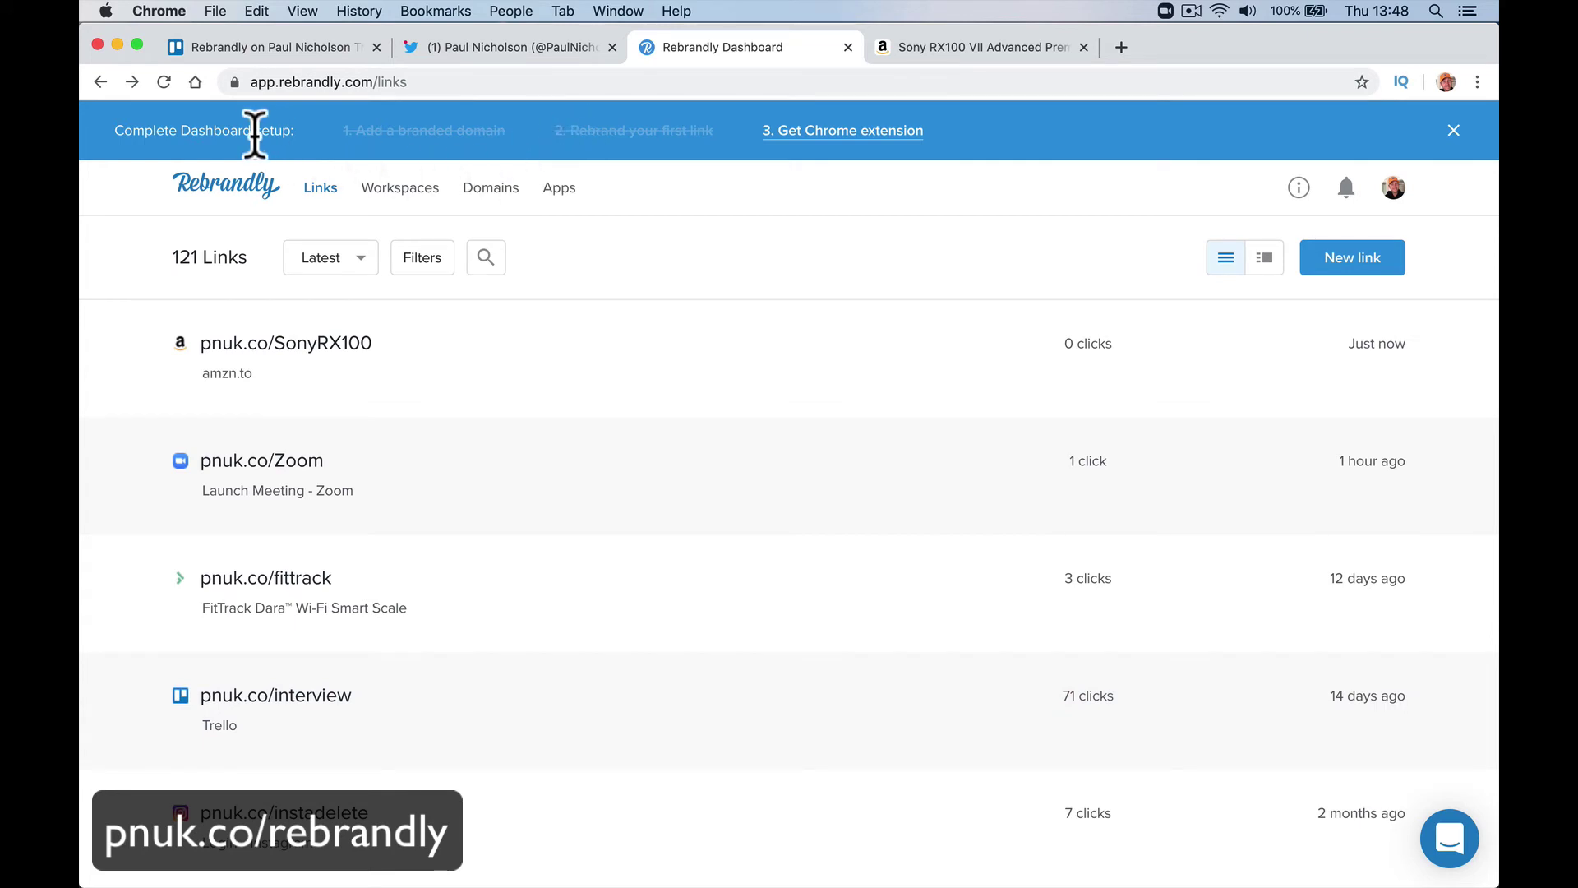
left_click(222, 191)
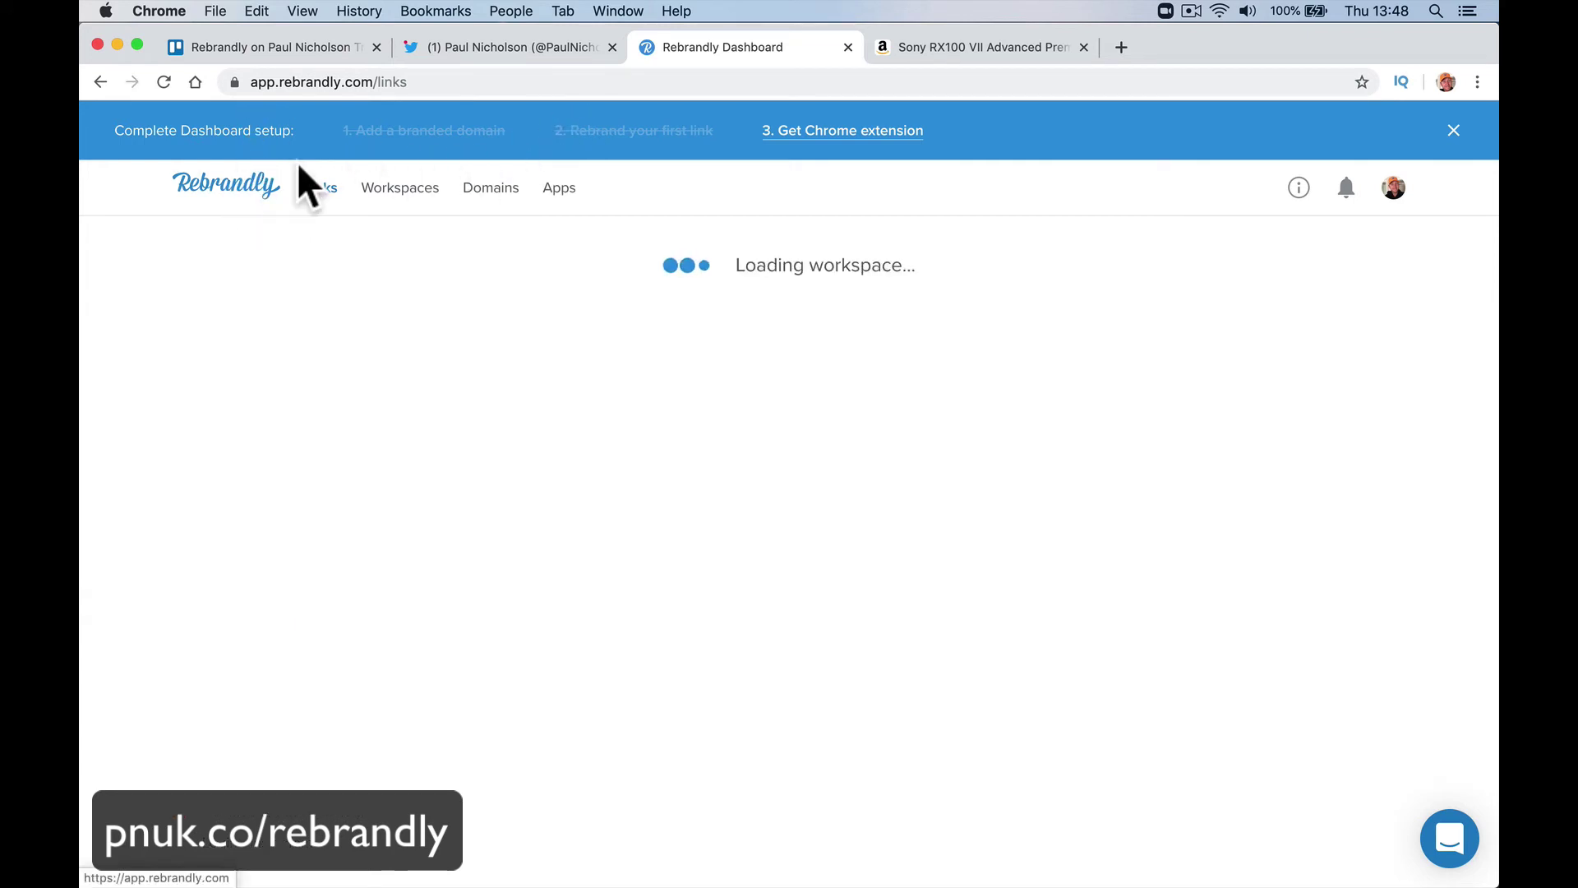
left_click(374, 83)
type("re")
key("Return")
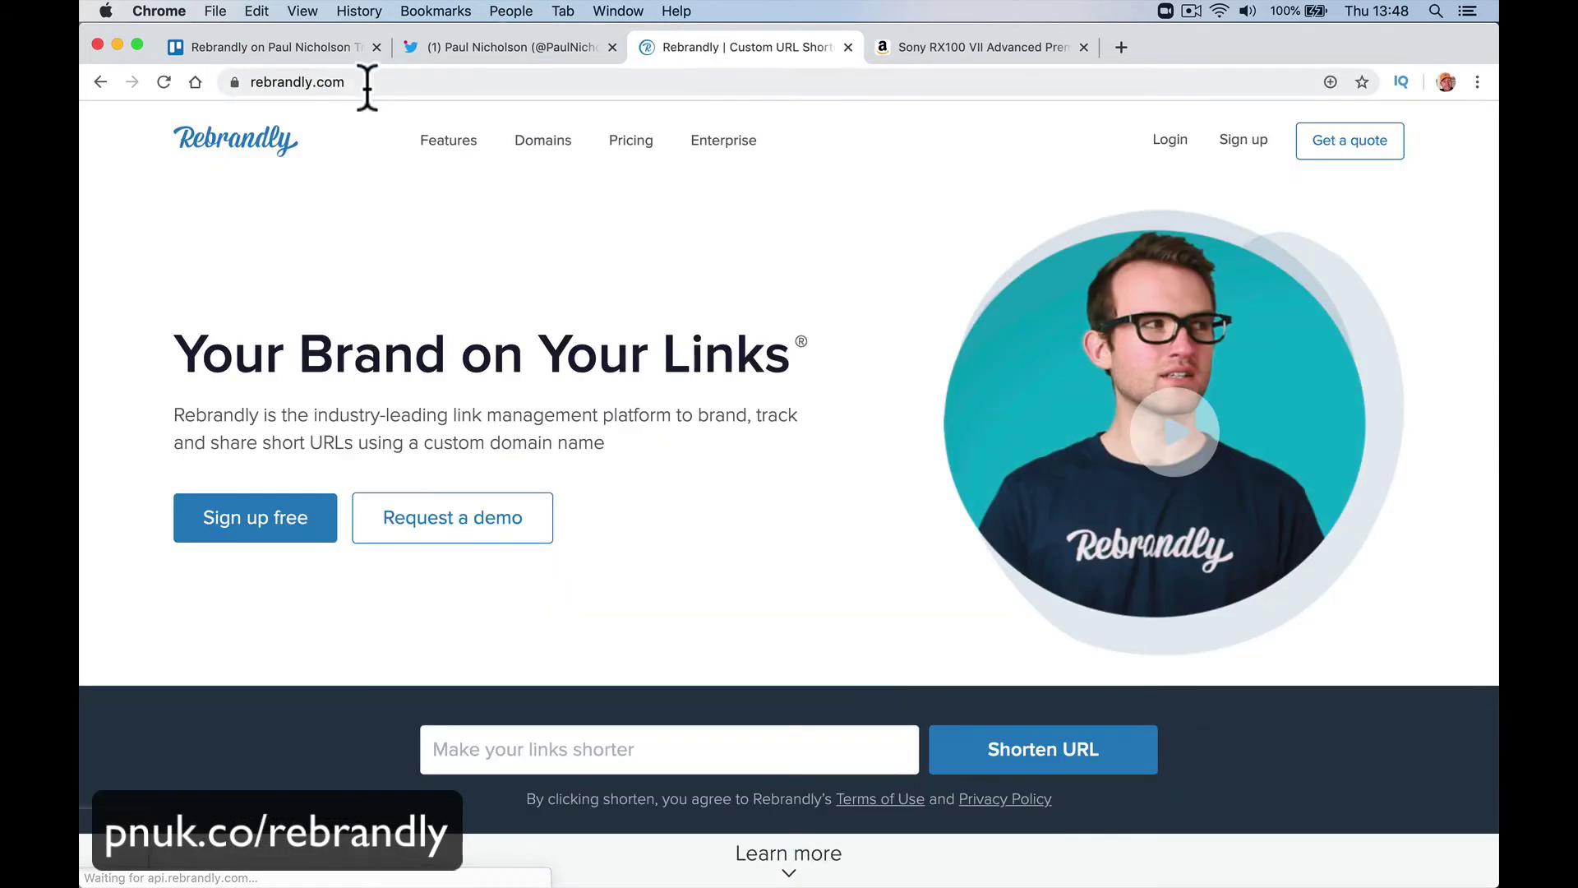
left_click(368, 82)
key("super+c")
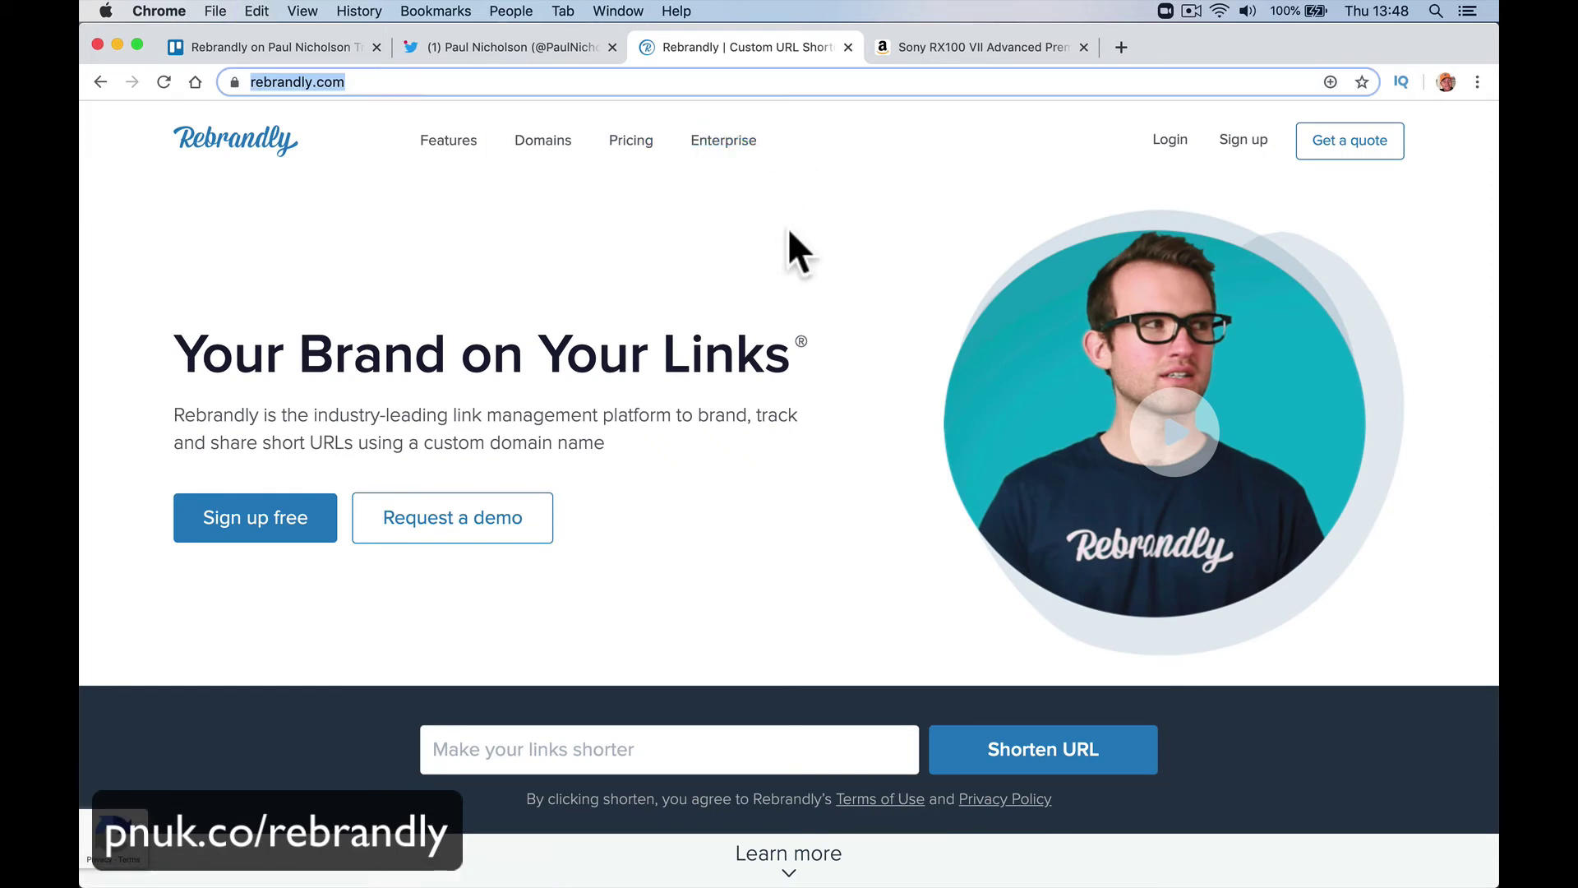
left_click(1169, 140)
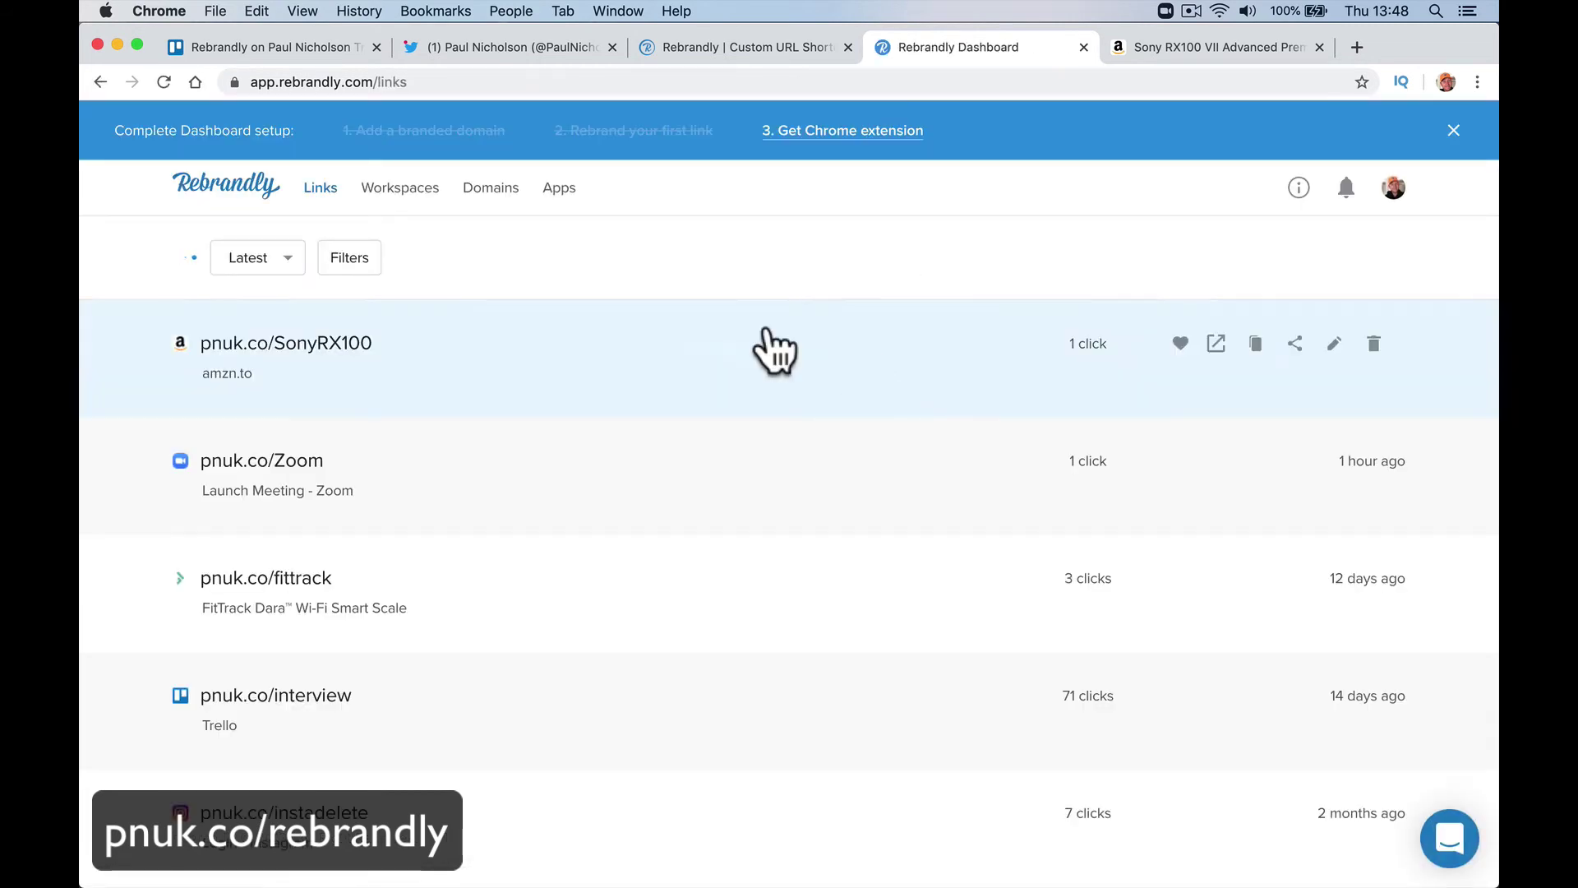
Search the existing short links for "rebran" and clear the search
left_click(484, 259)
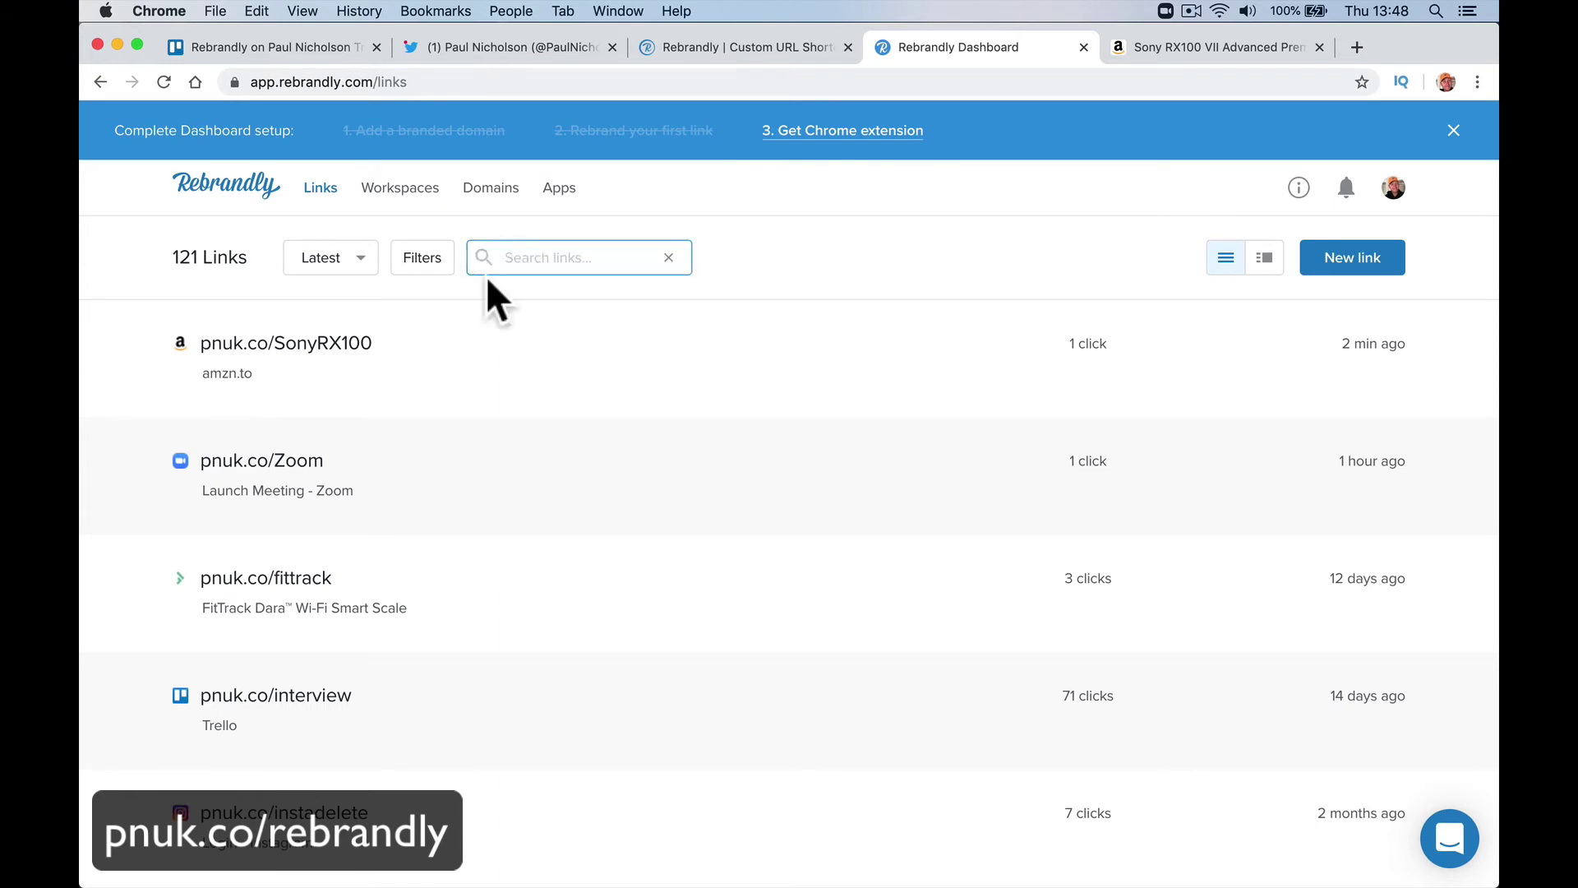
type("rebr")
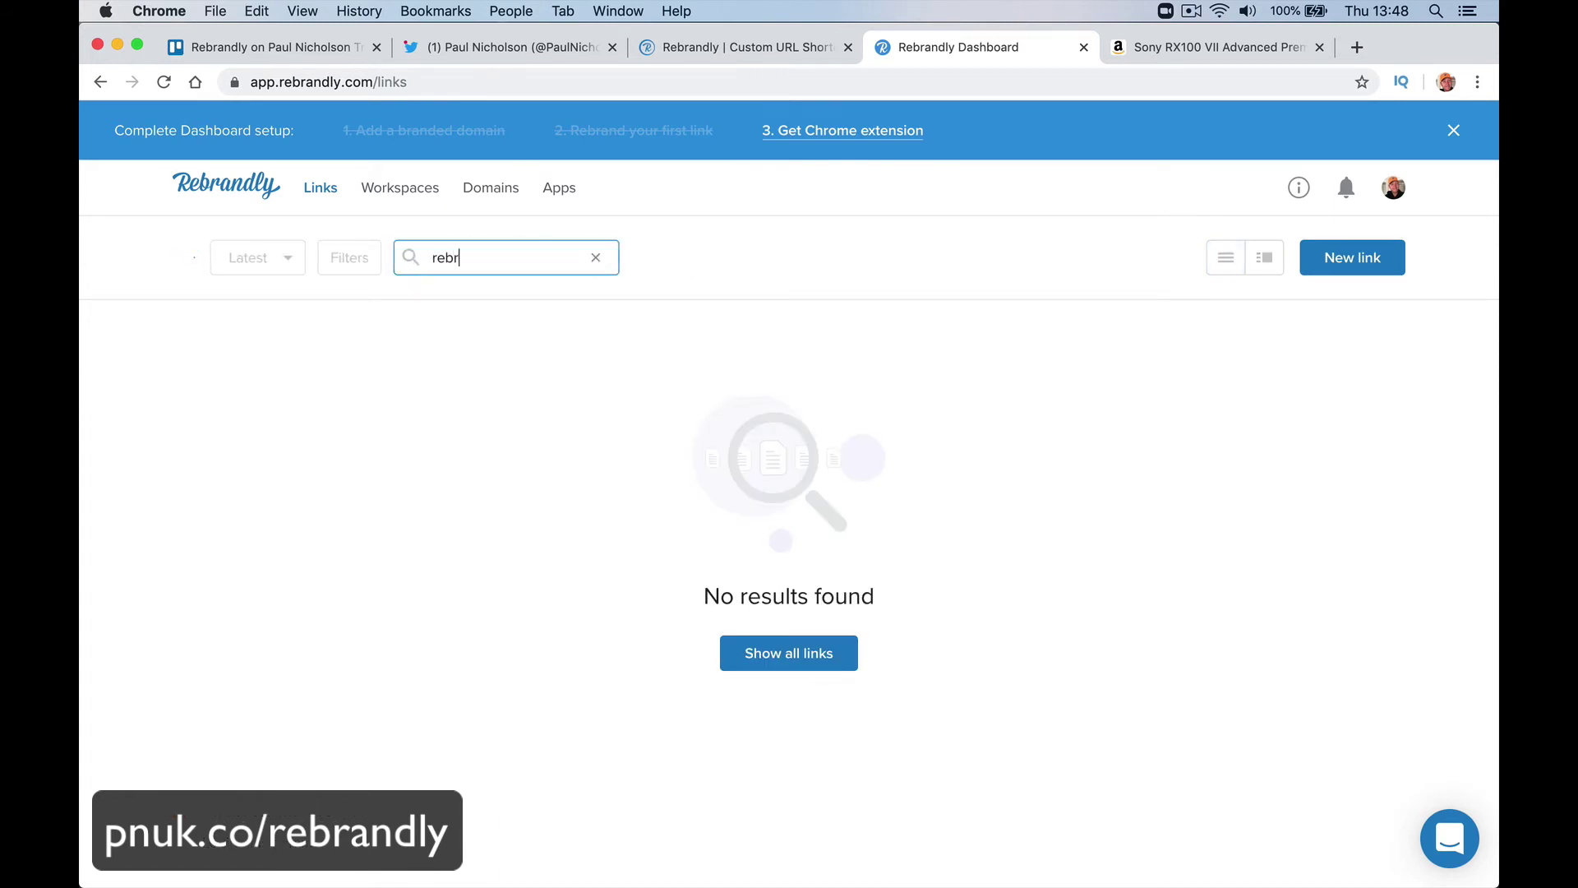
type("an")
key("BackSpace")
key("BackSpace")
key("BackSpace")
key("BackSpace")
key("BackSpace")
key("BackSpace")
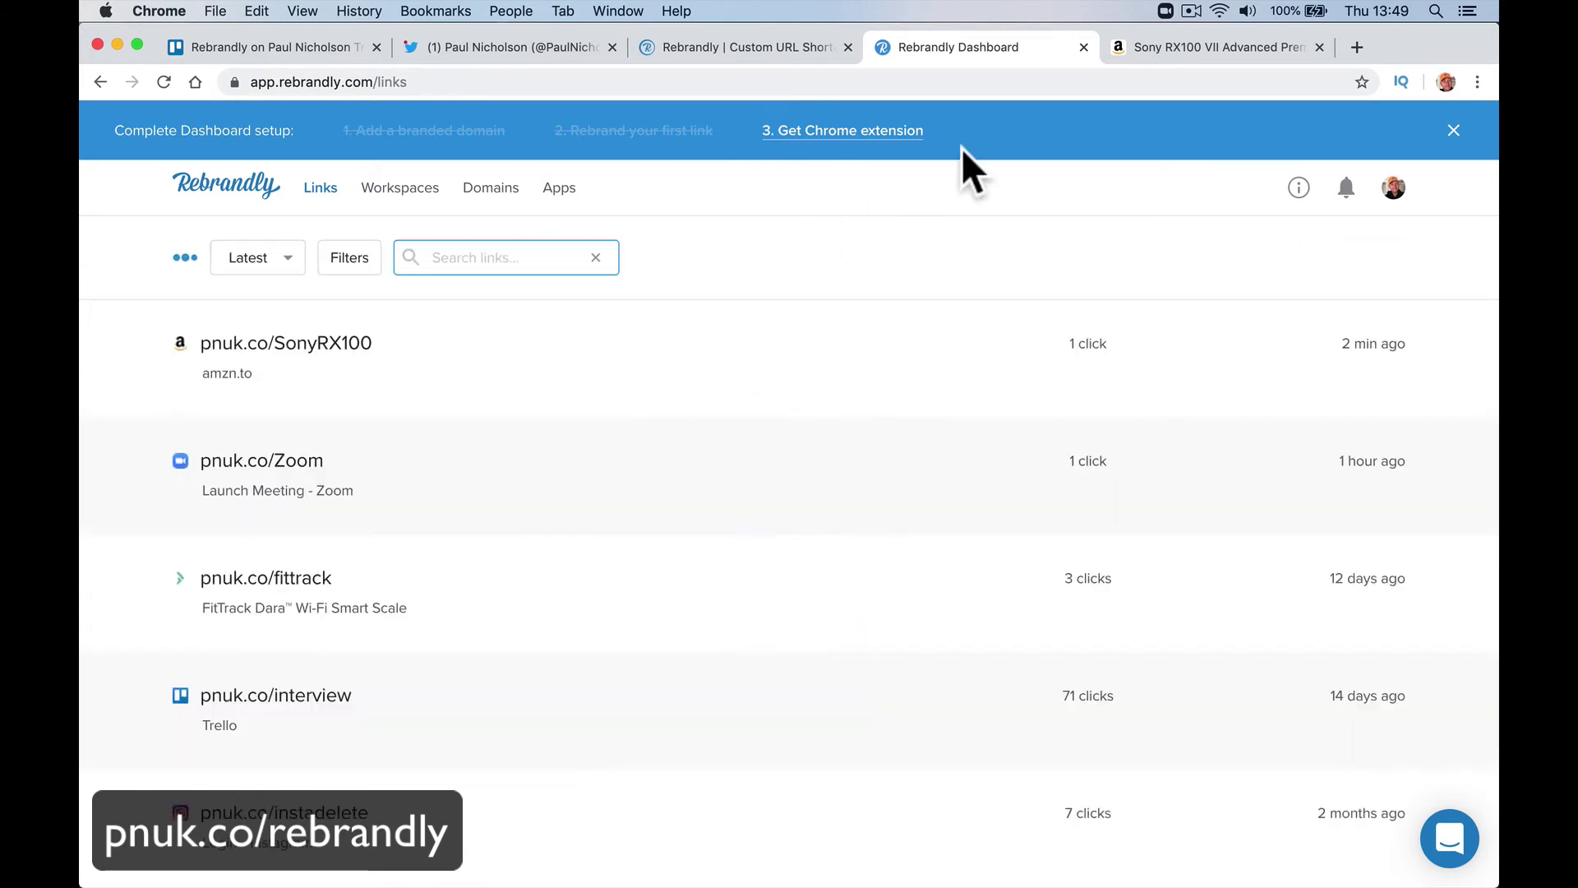
left_click(1301, 261)
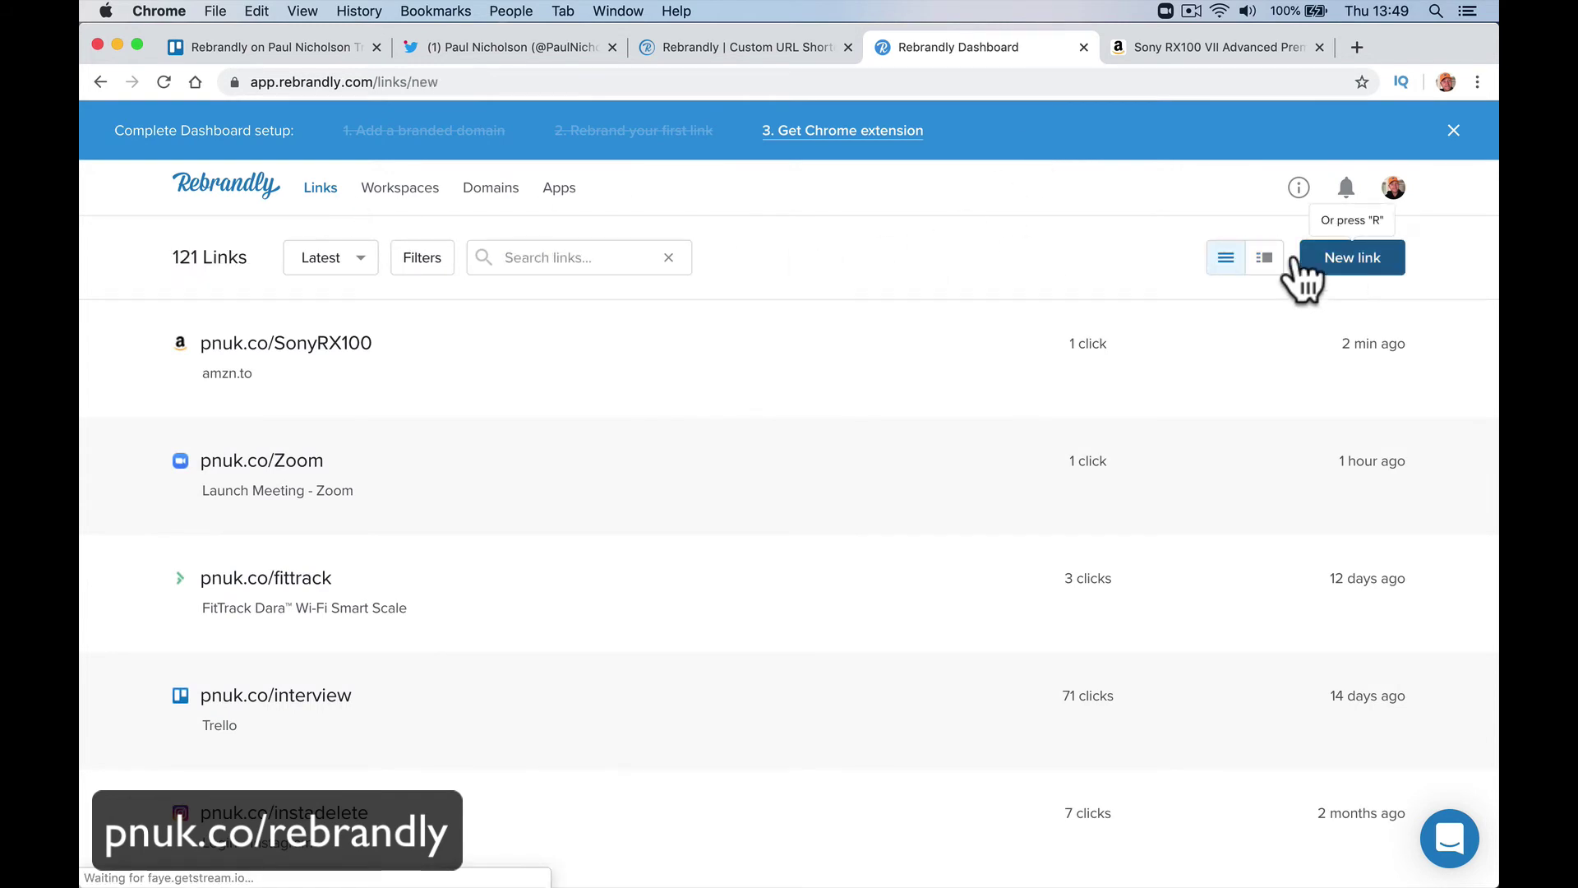
key("super+v")
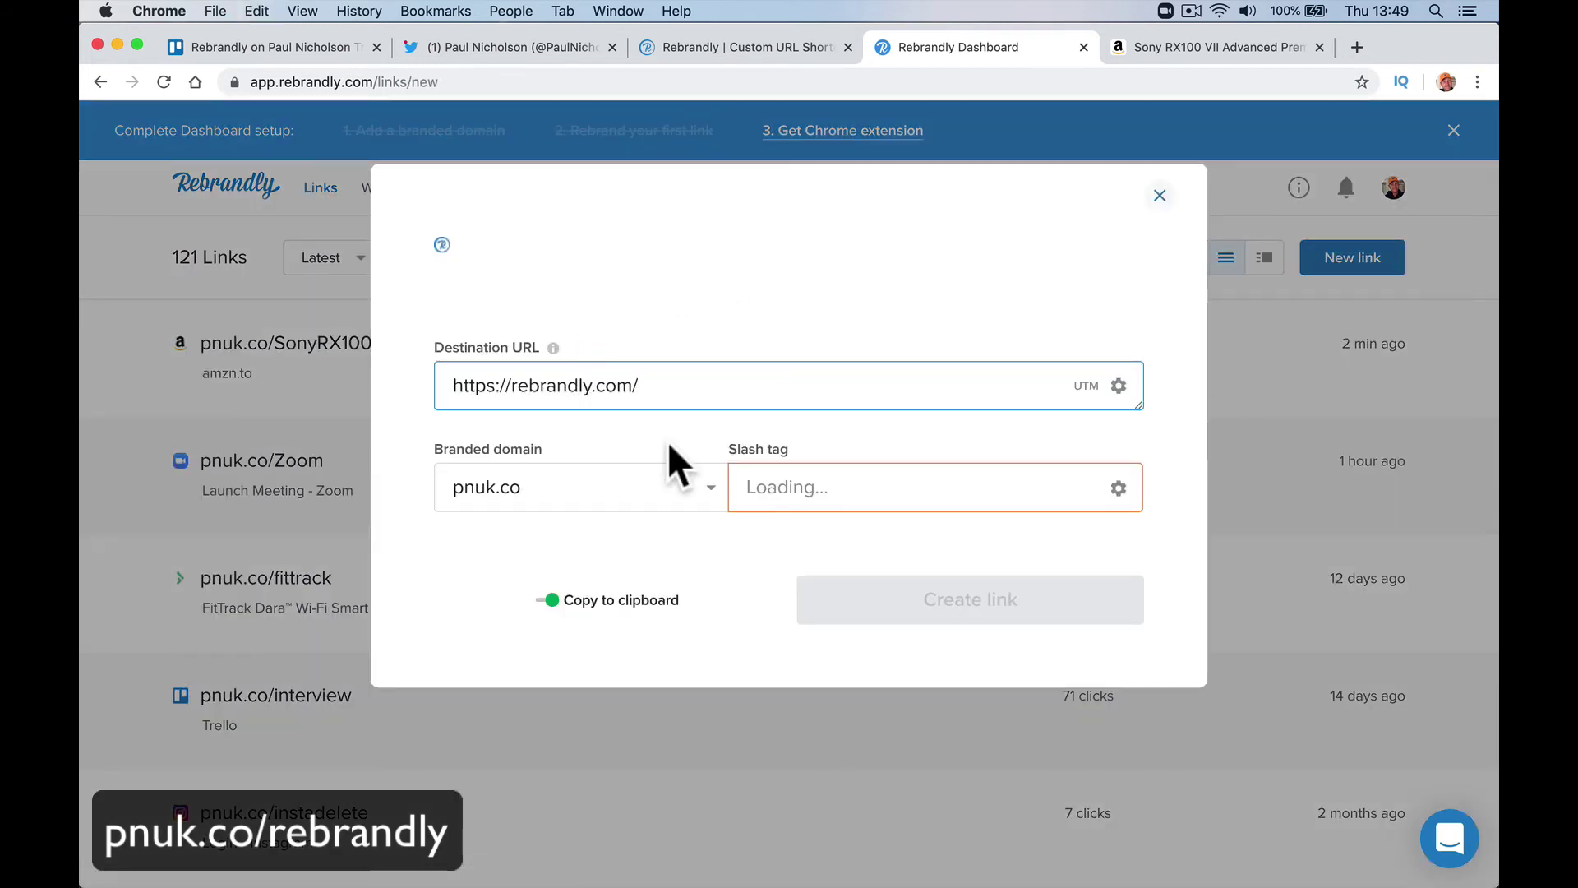
left_click(779, 496)
type("ebrandly")
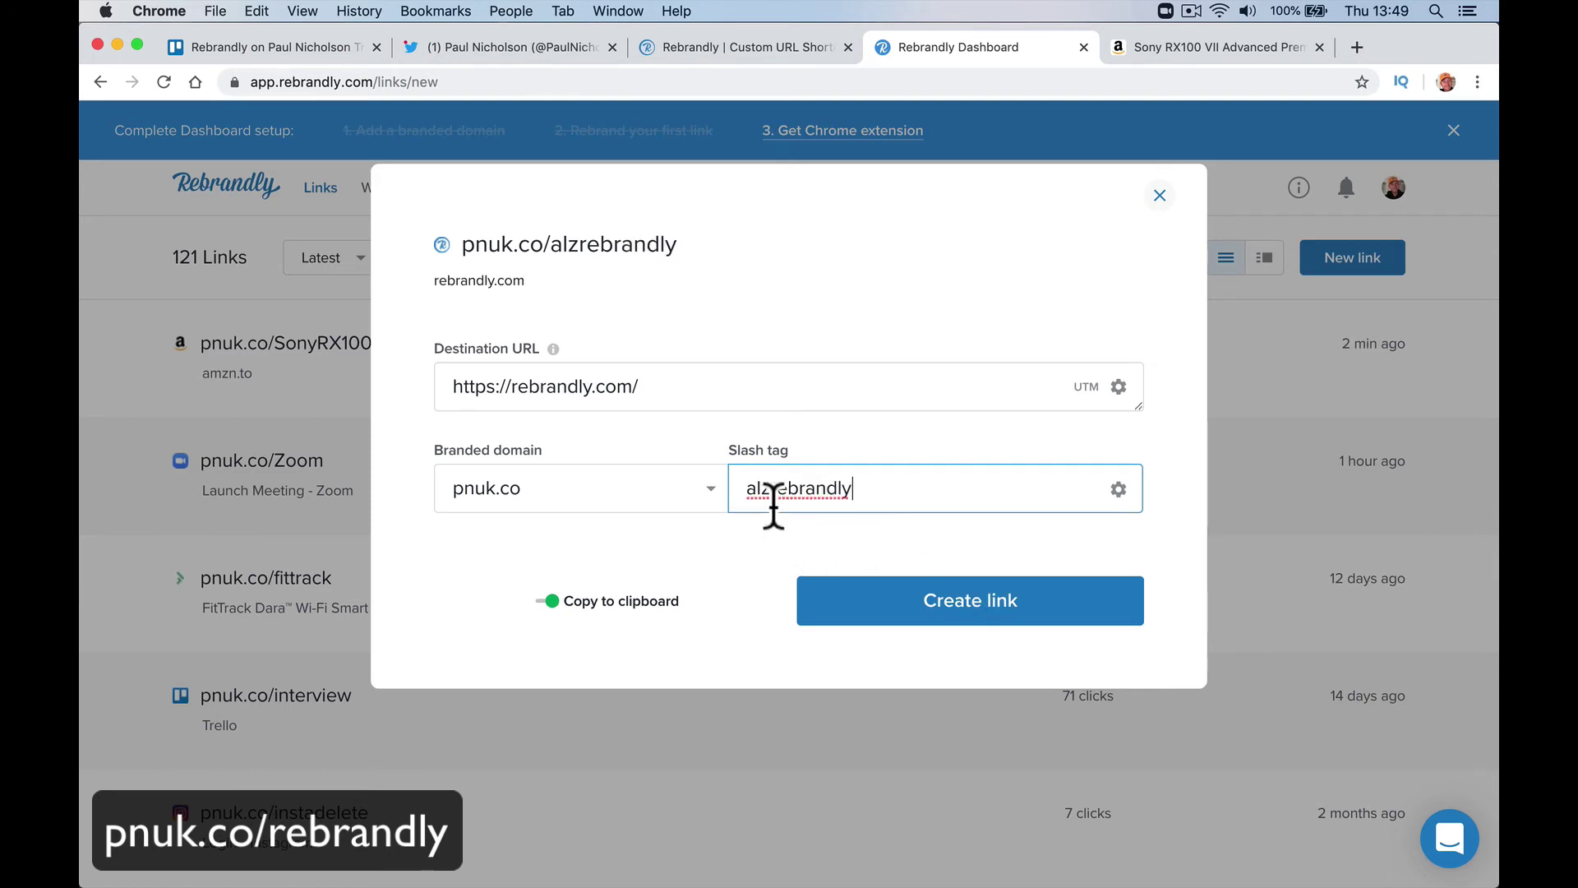
left_click_drag(771, 493, 698, 505)
key("BackSpace")
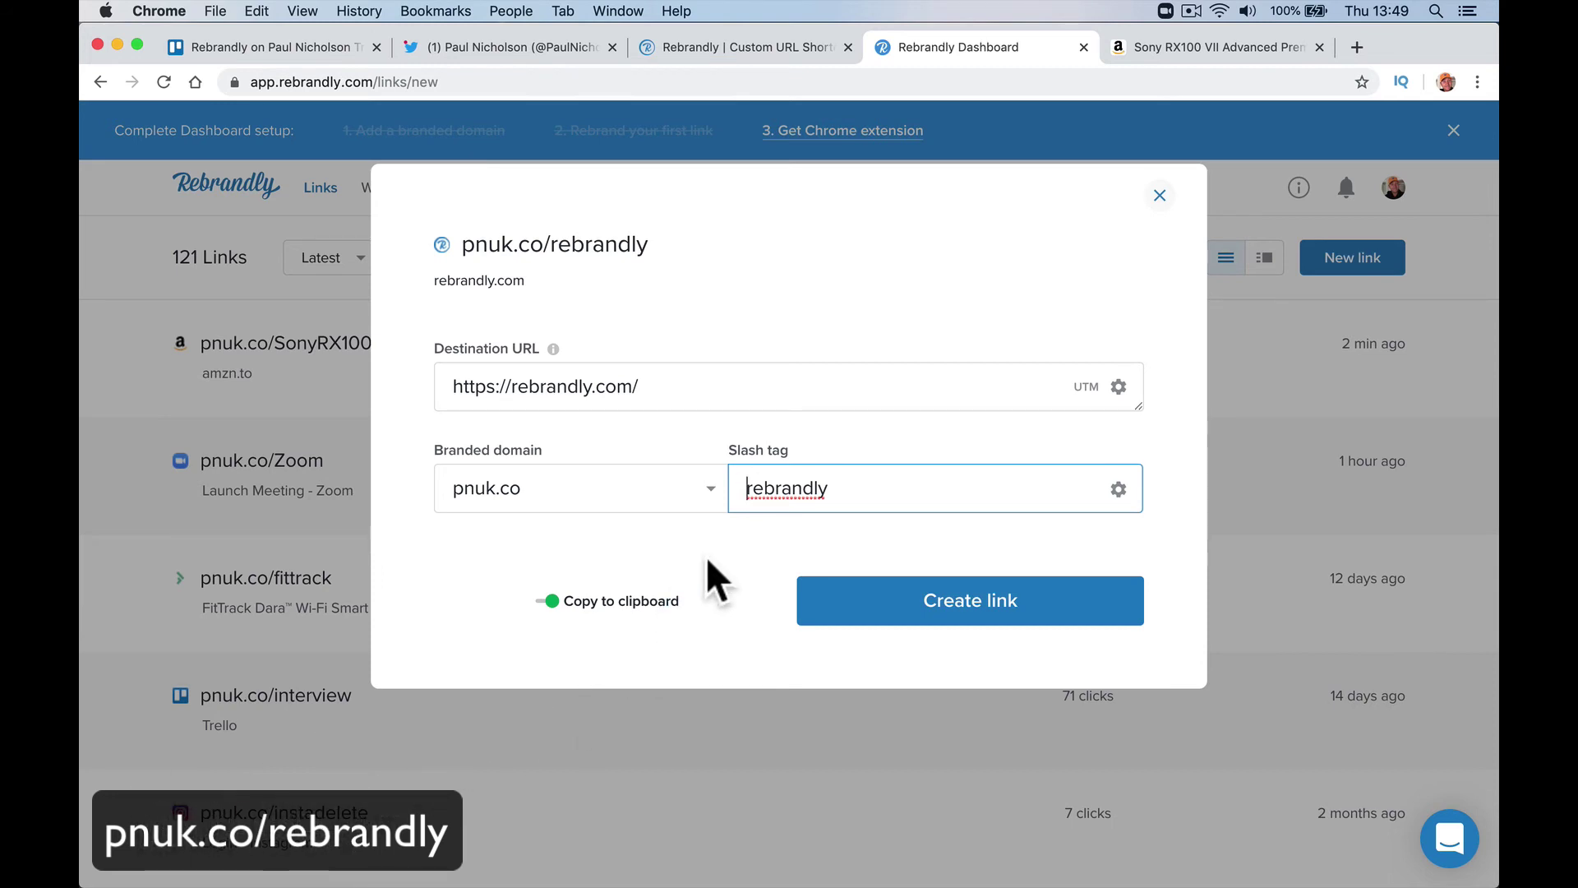
left_click(853, 596)
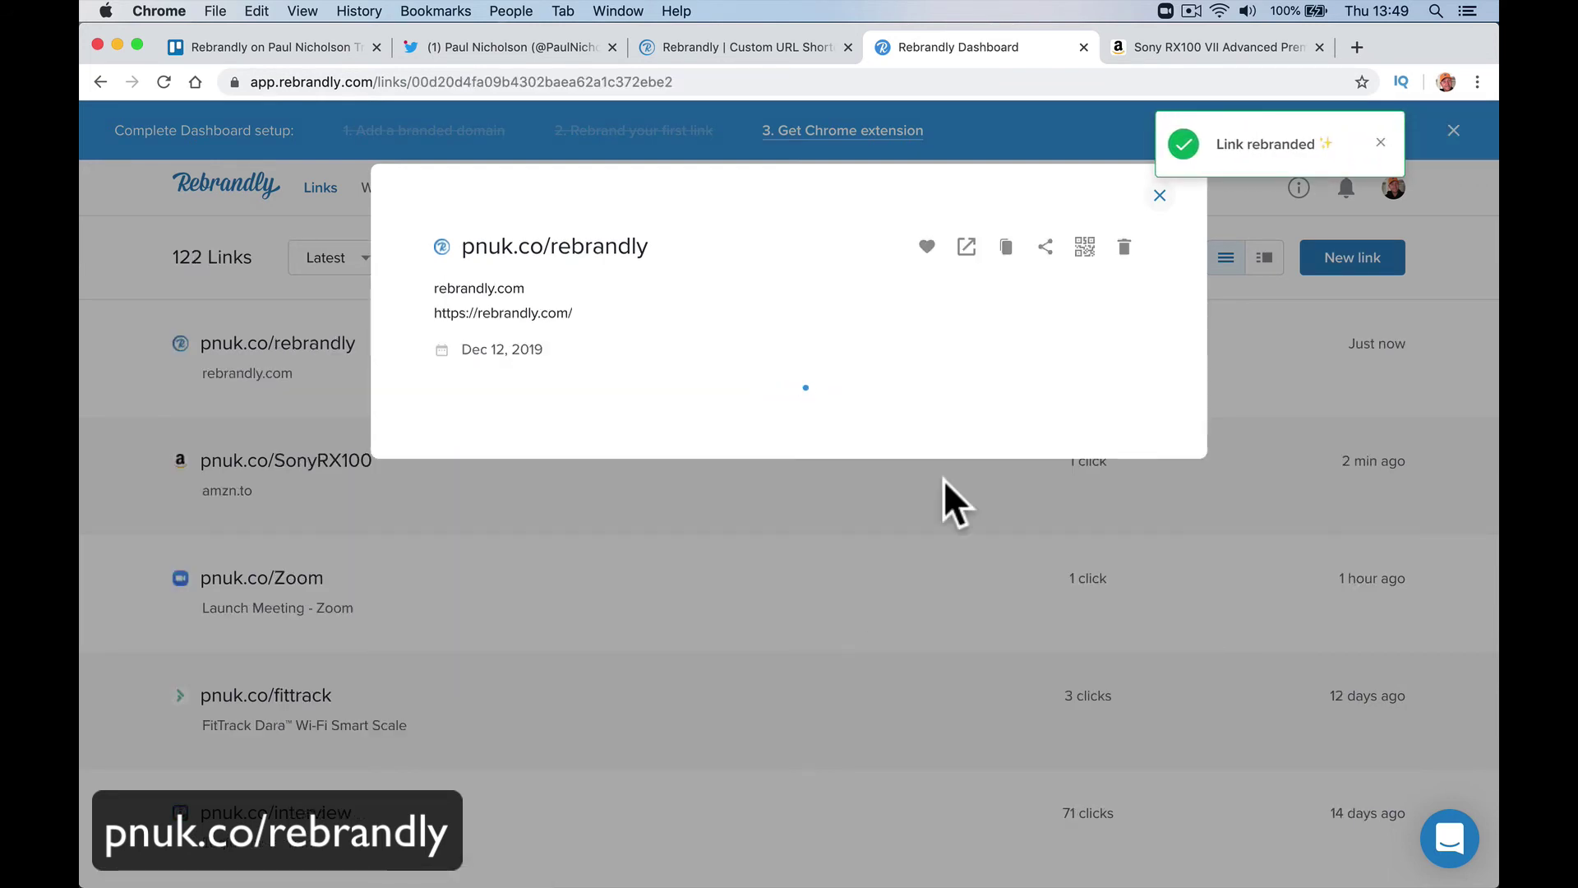
left_click(1159, 196)
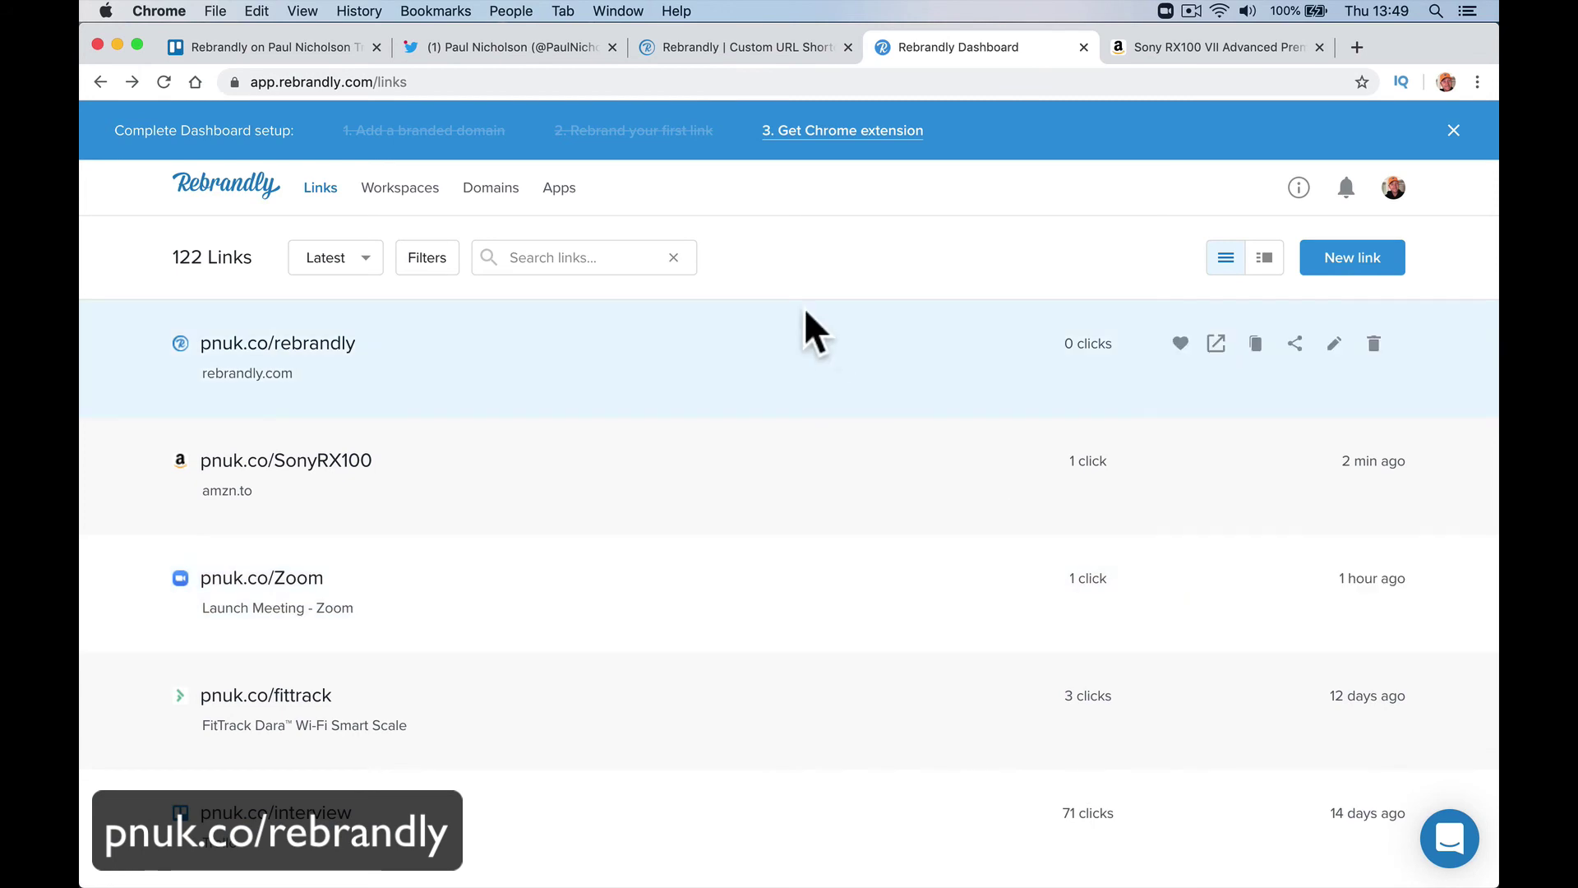
Look through the Aff bookmarks folder, and visit pnuk.co/promo to examine the full affiliate address it redirects to
left_click(435, 10)
mouse_move(501, 145)
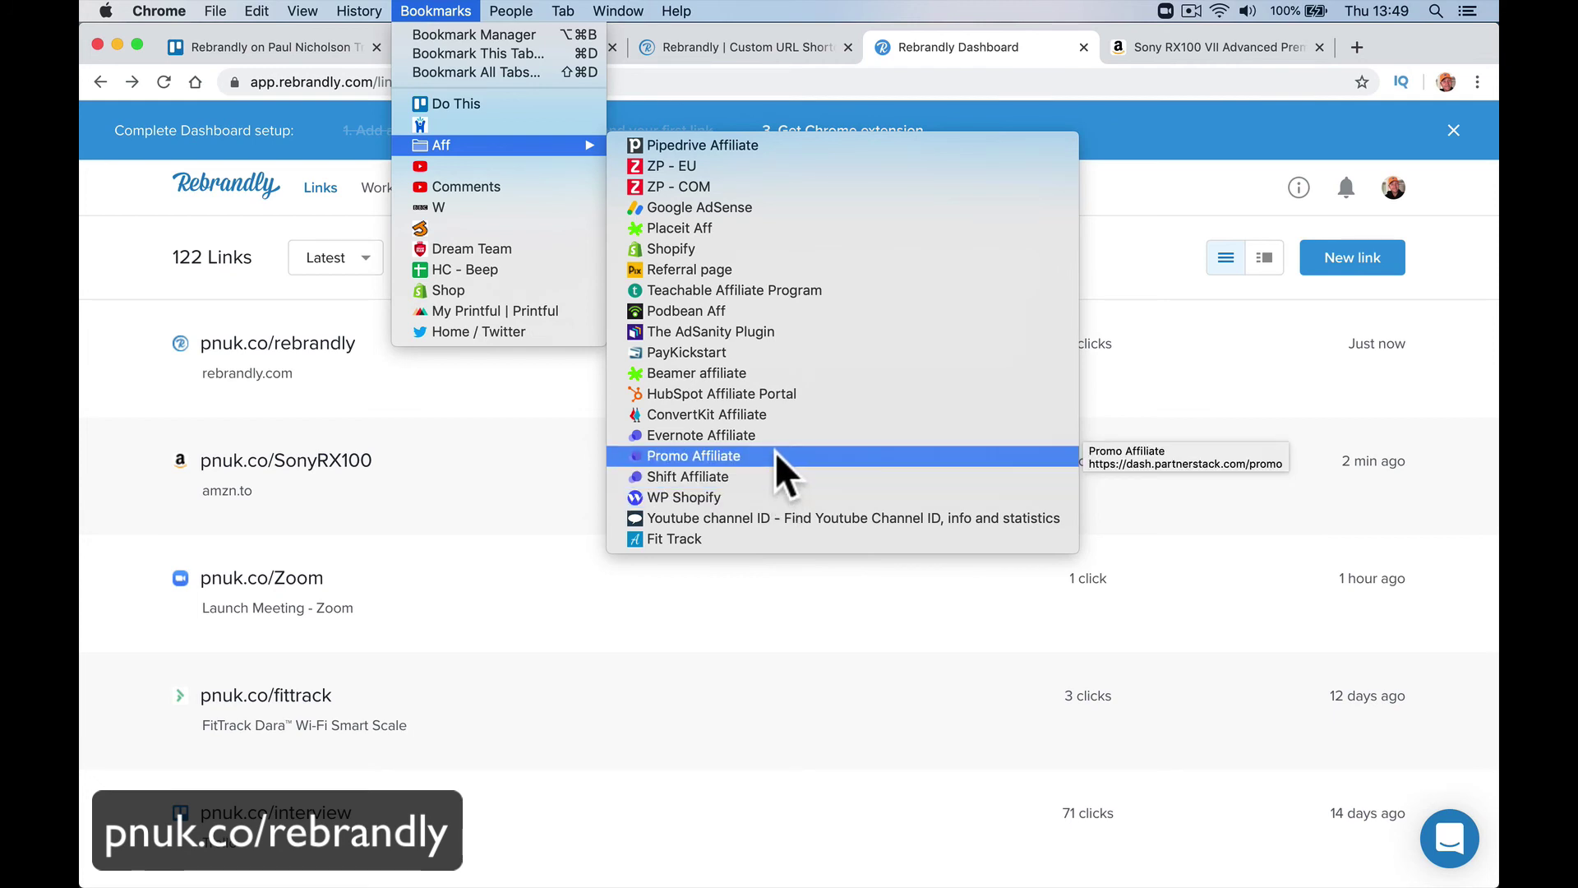
left_click(307, 86)
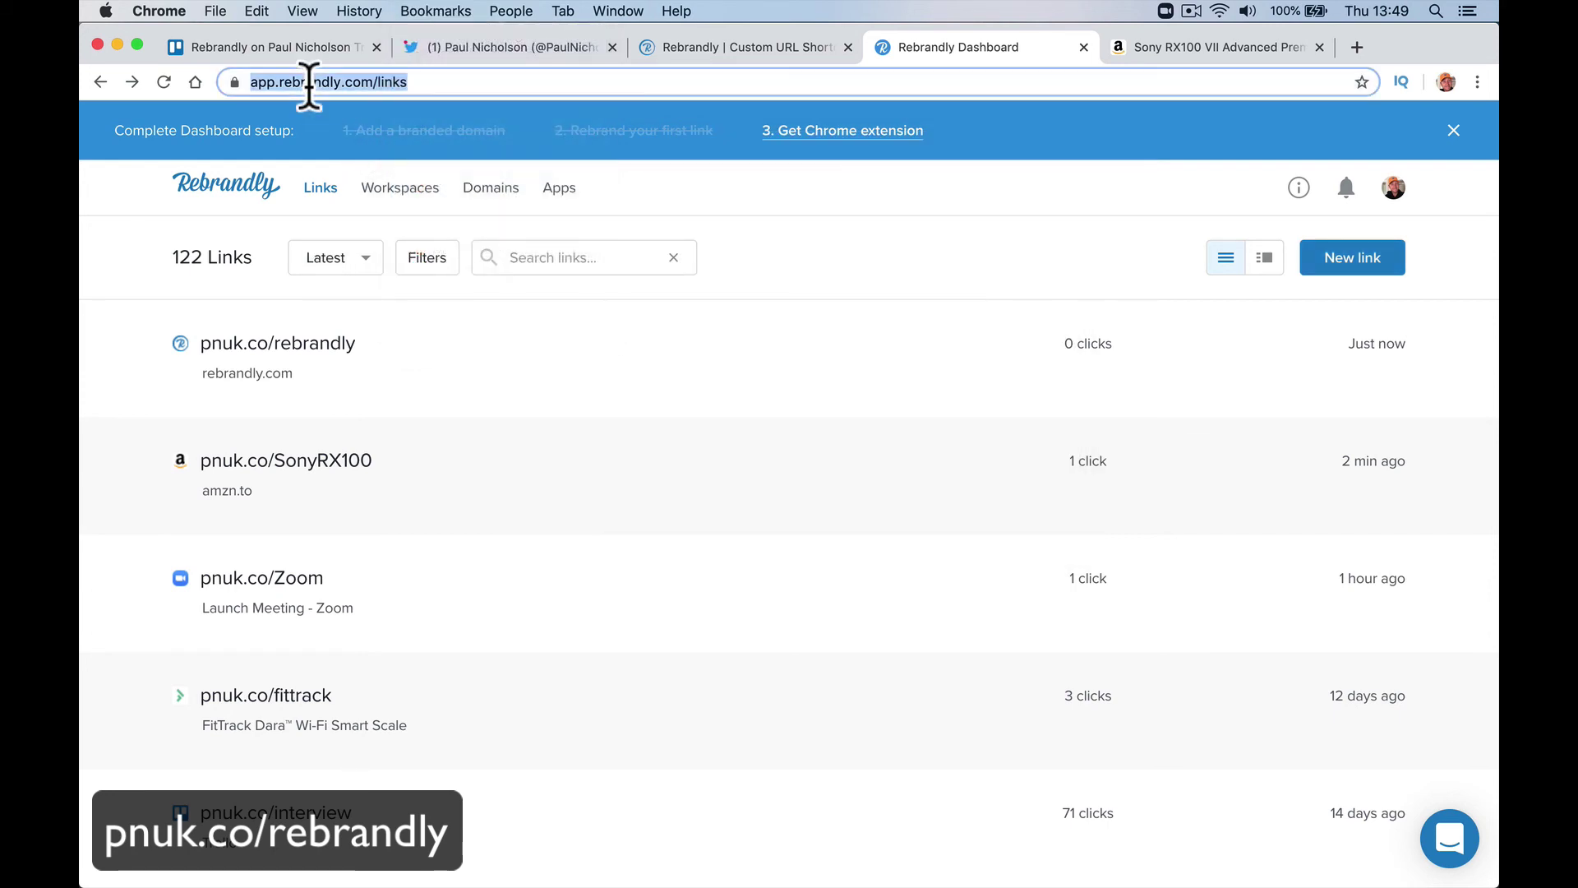
type("pnuk.")
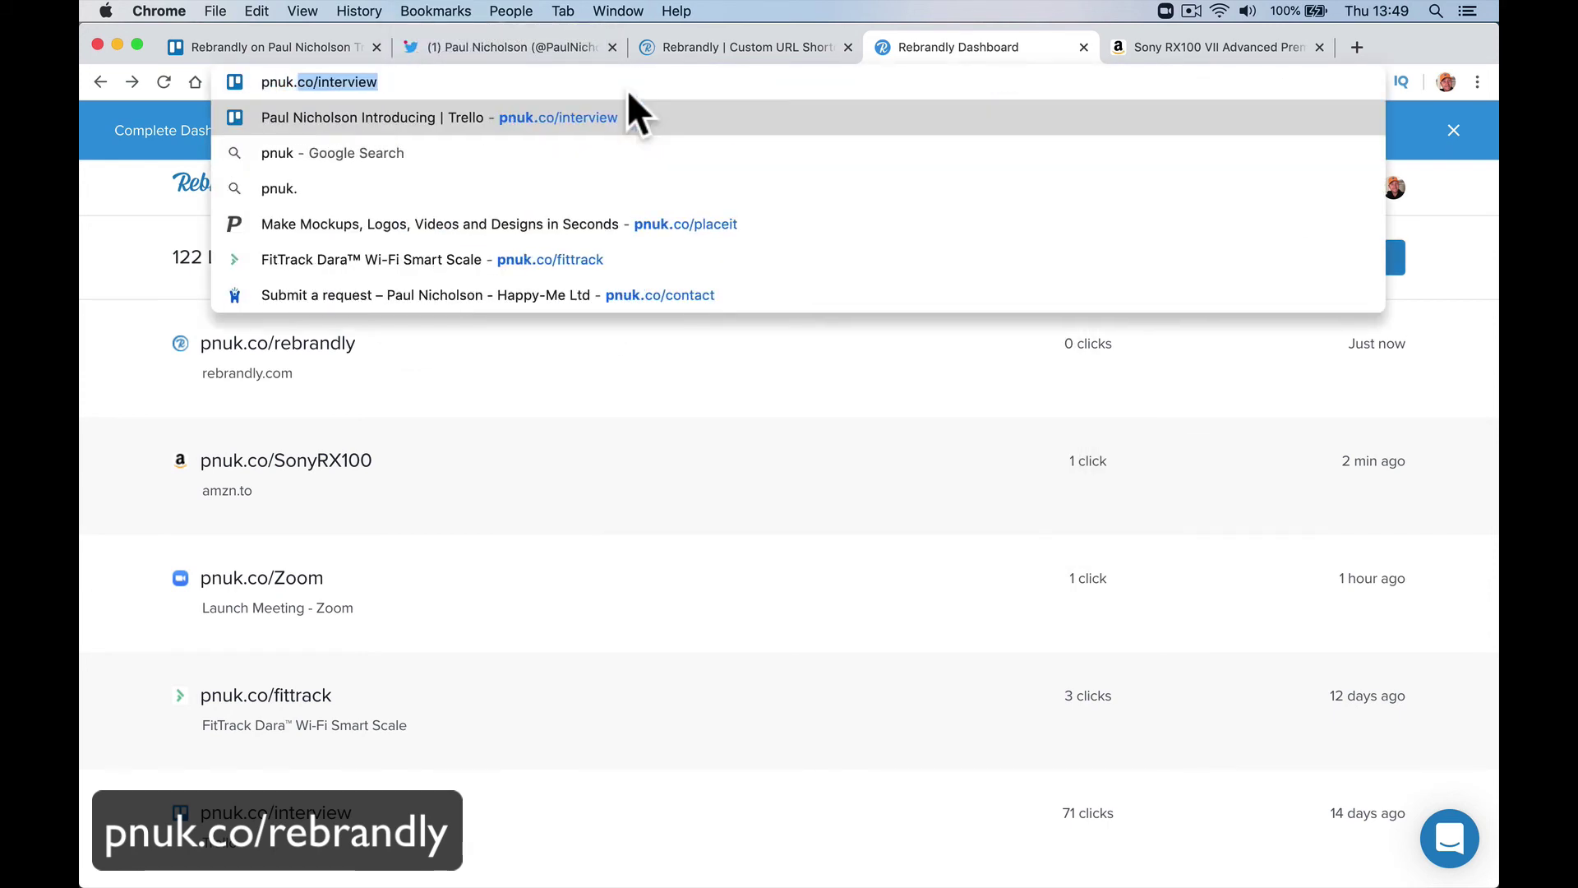
type("co/promo")
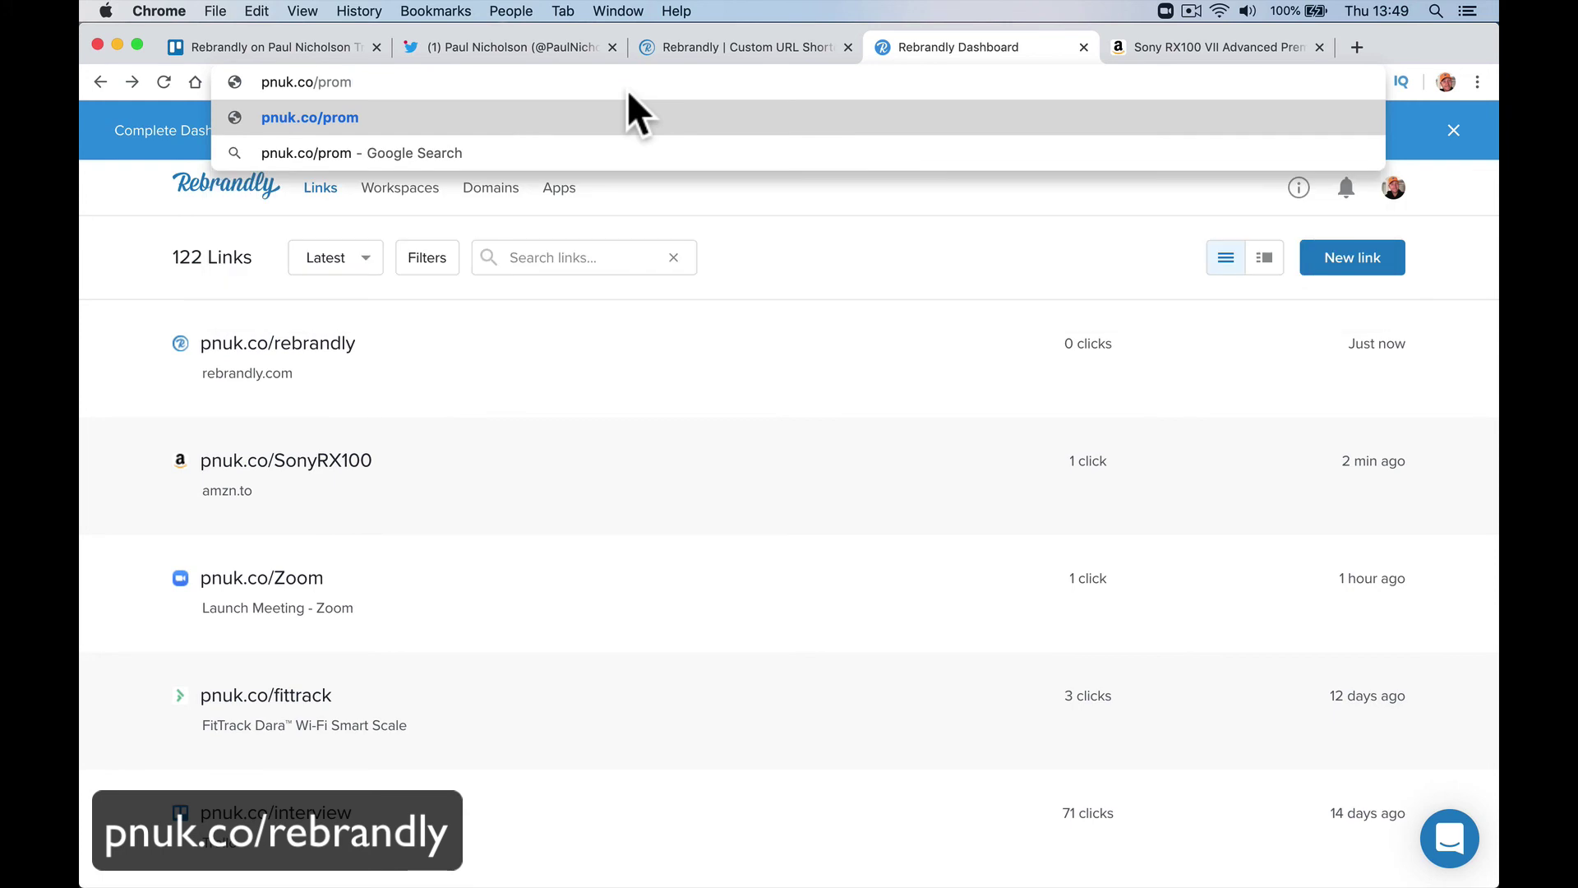
key("Return")
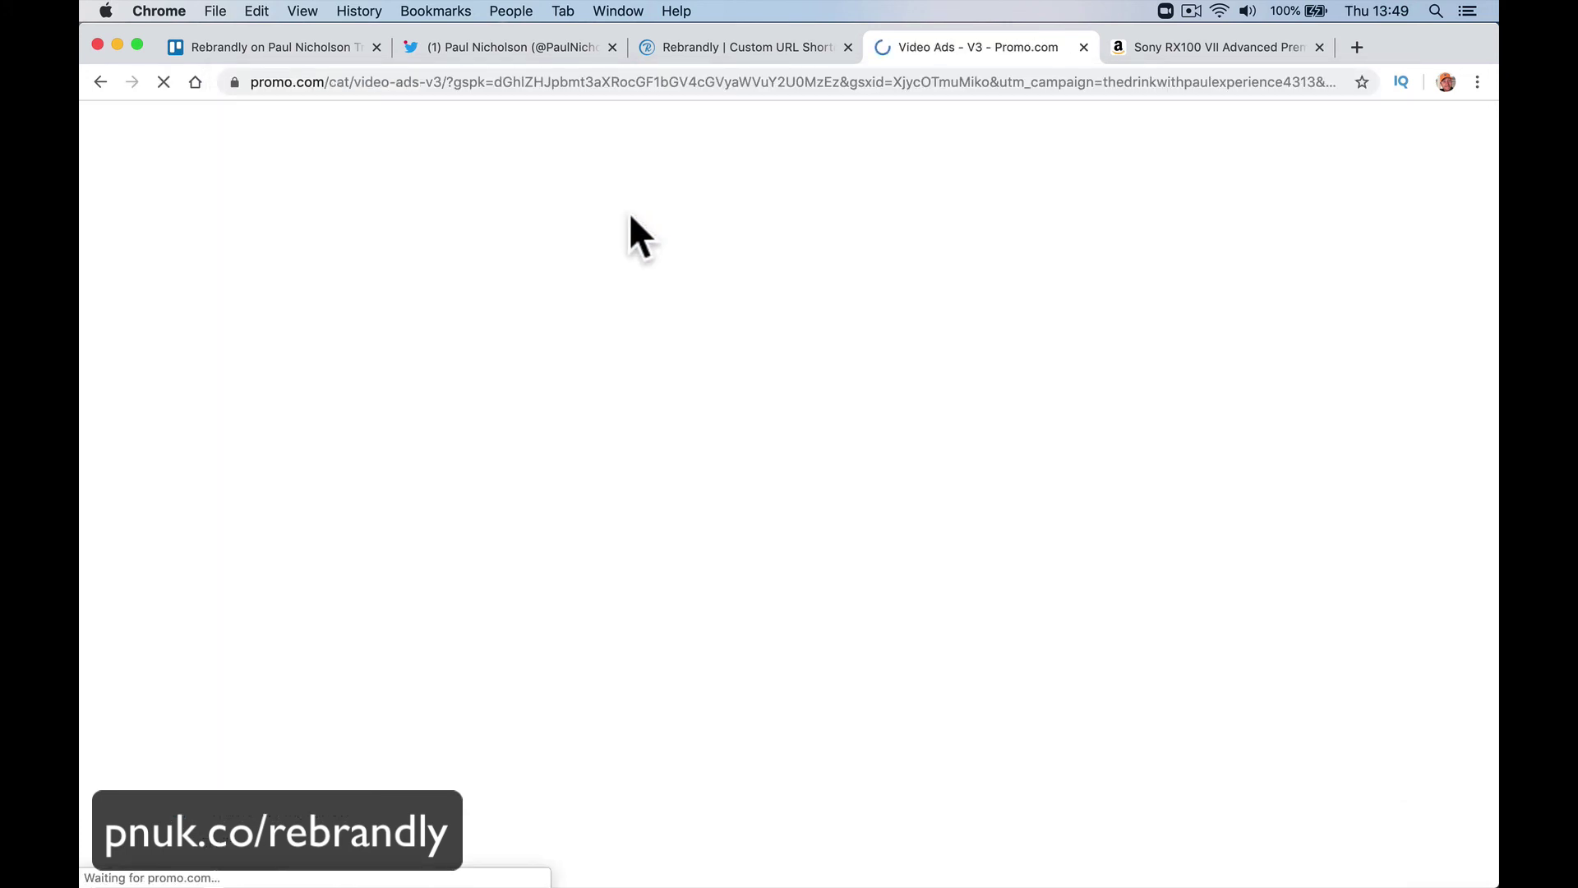
left_click_drag(364, 81, 1074, 92)
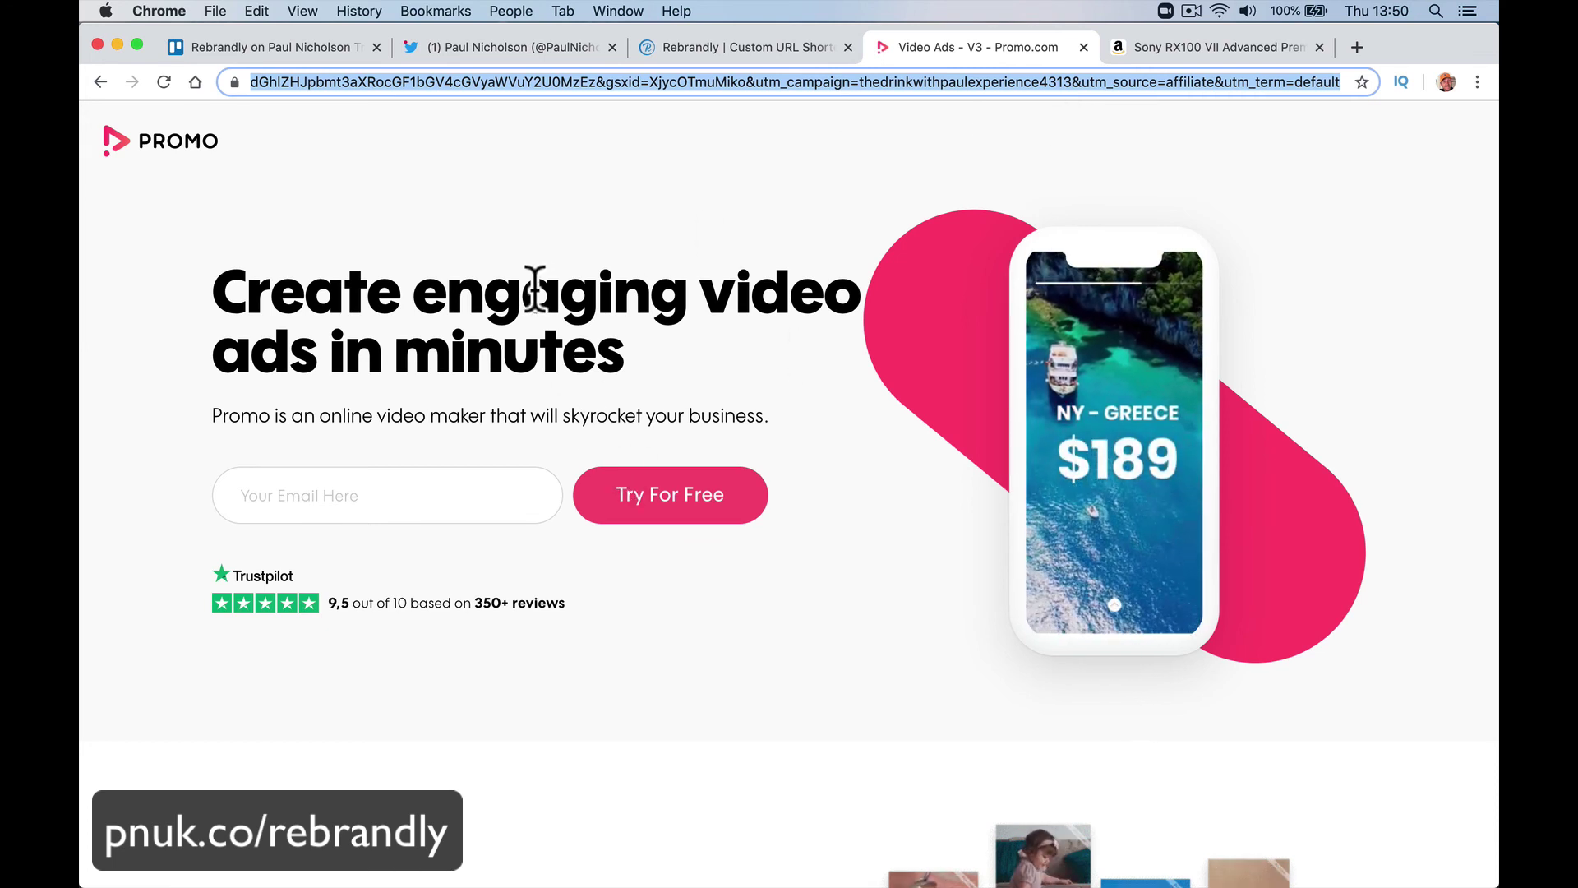
type("https://promo.com/cat/vpnu")
key("BackSpace")
key("BackSpace")
key("BackSpace")
key("BackSpace")
key("BackSpace")
key("BackSpace")
key("BackSpace")
key("BackSpace")
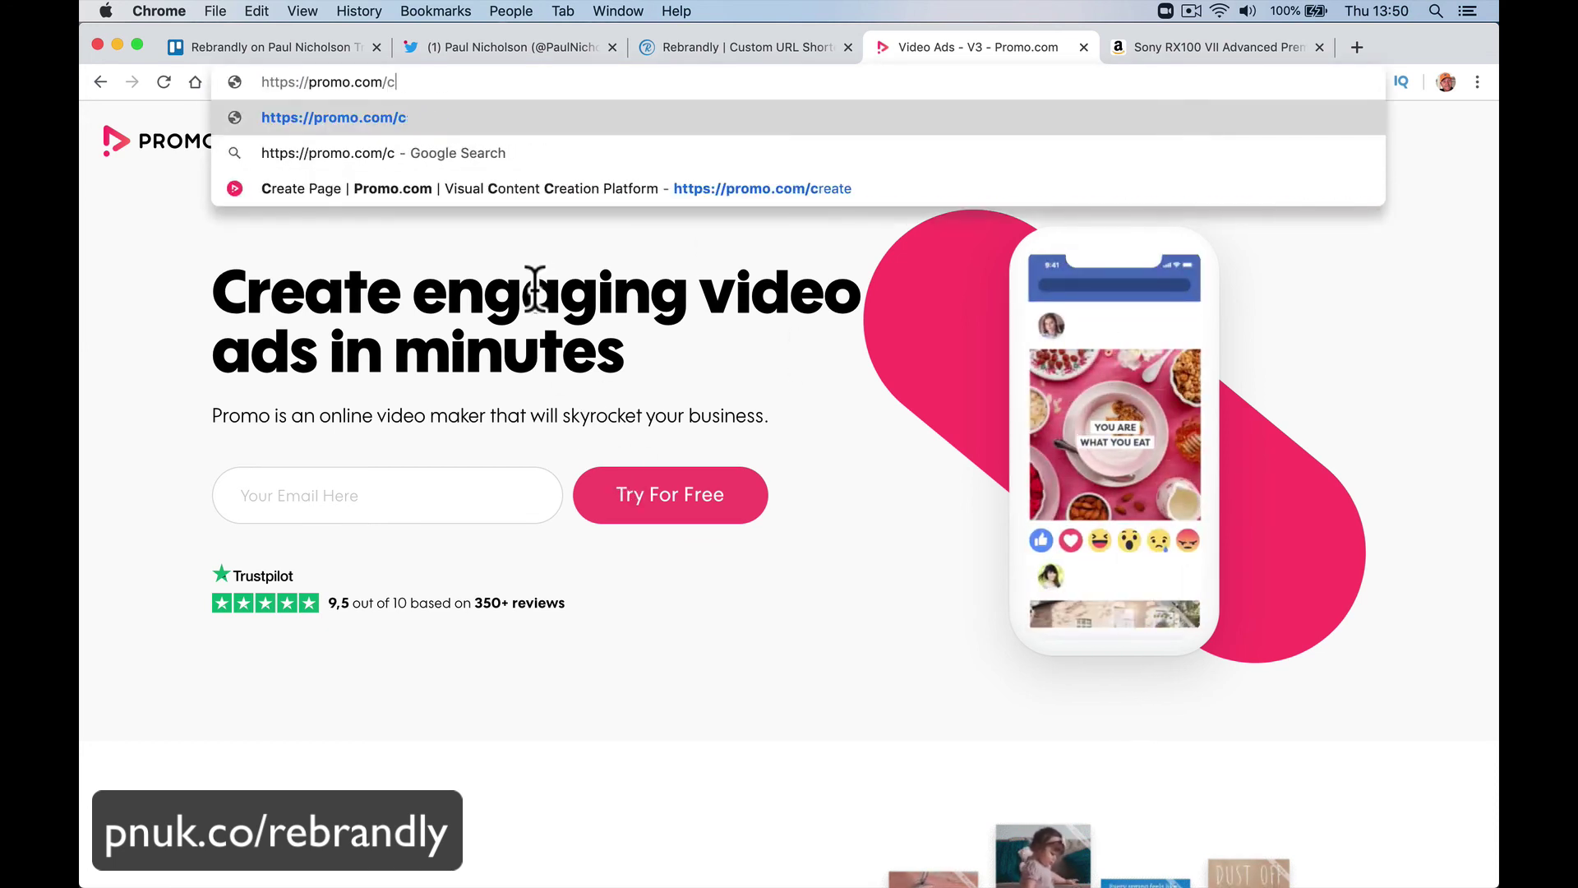
type("fattri")
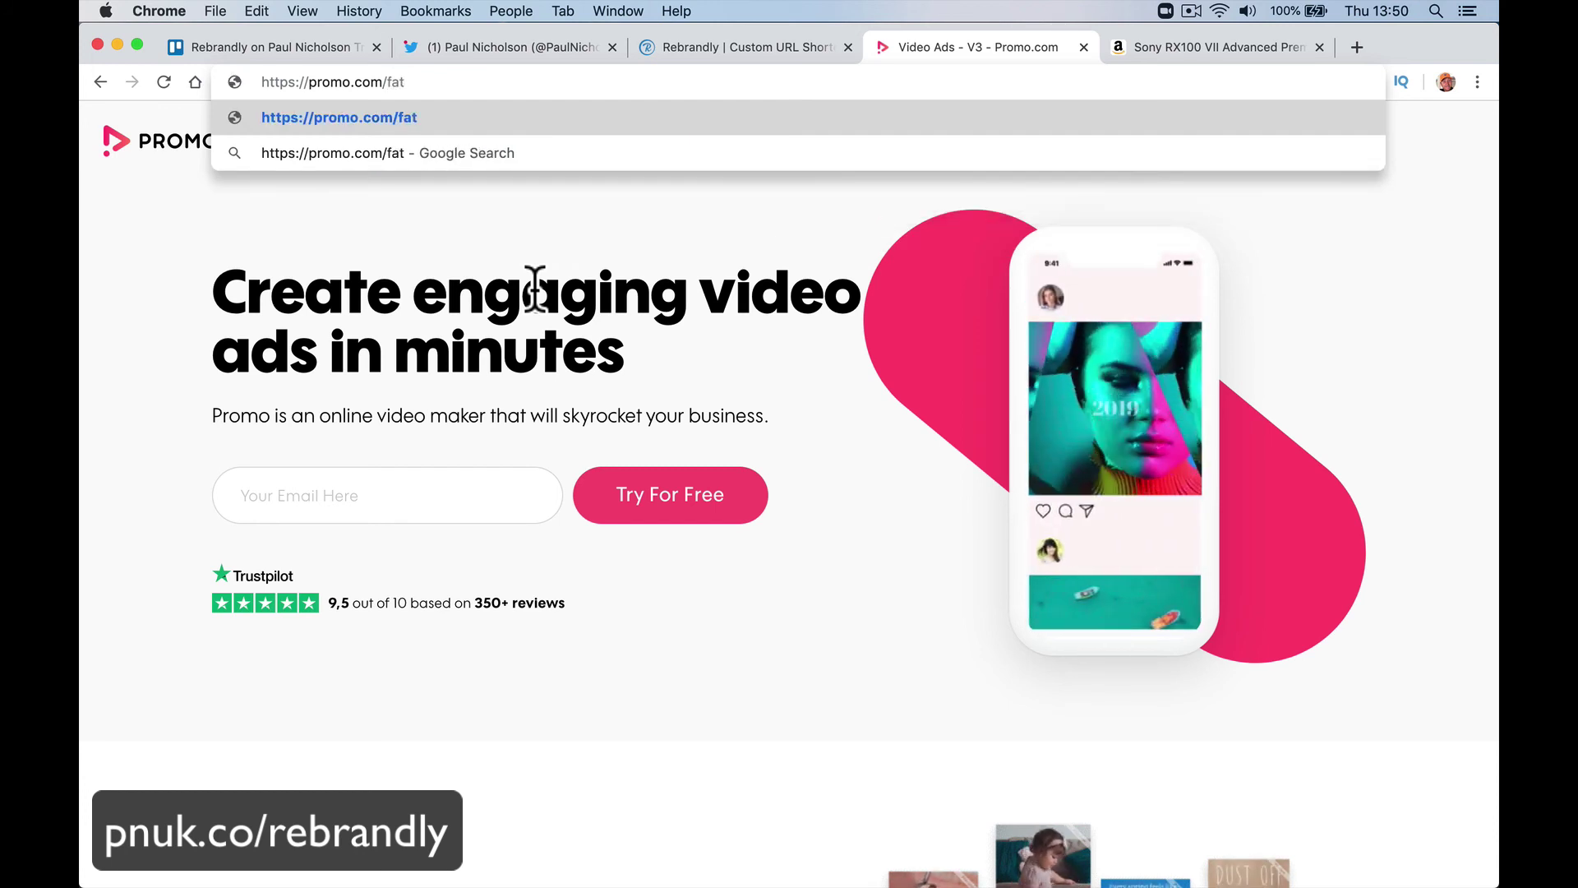
key("BackSpace")
key("BackSpace")
key("BackSpace")
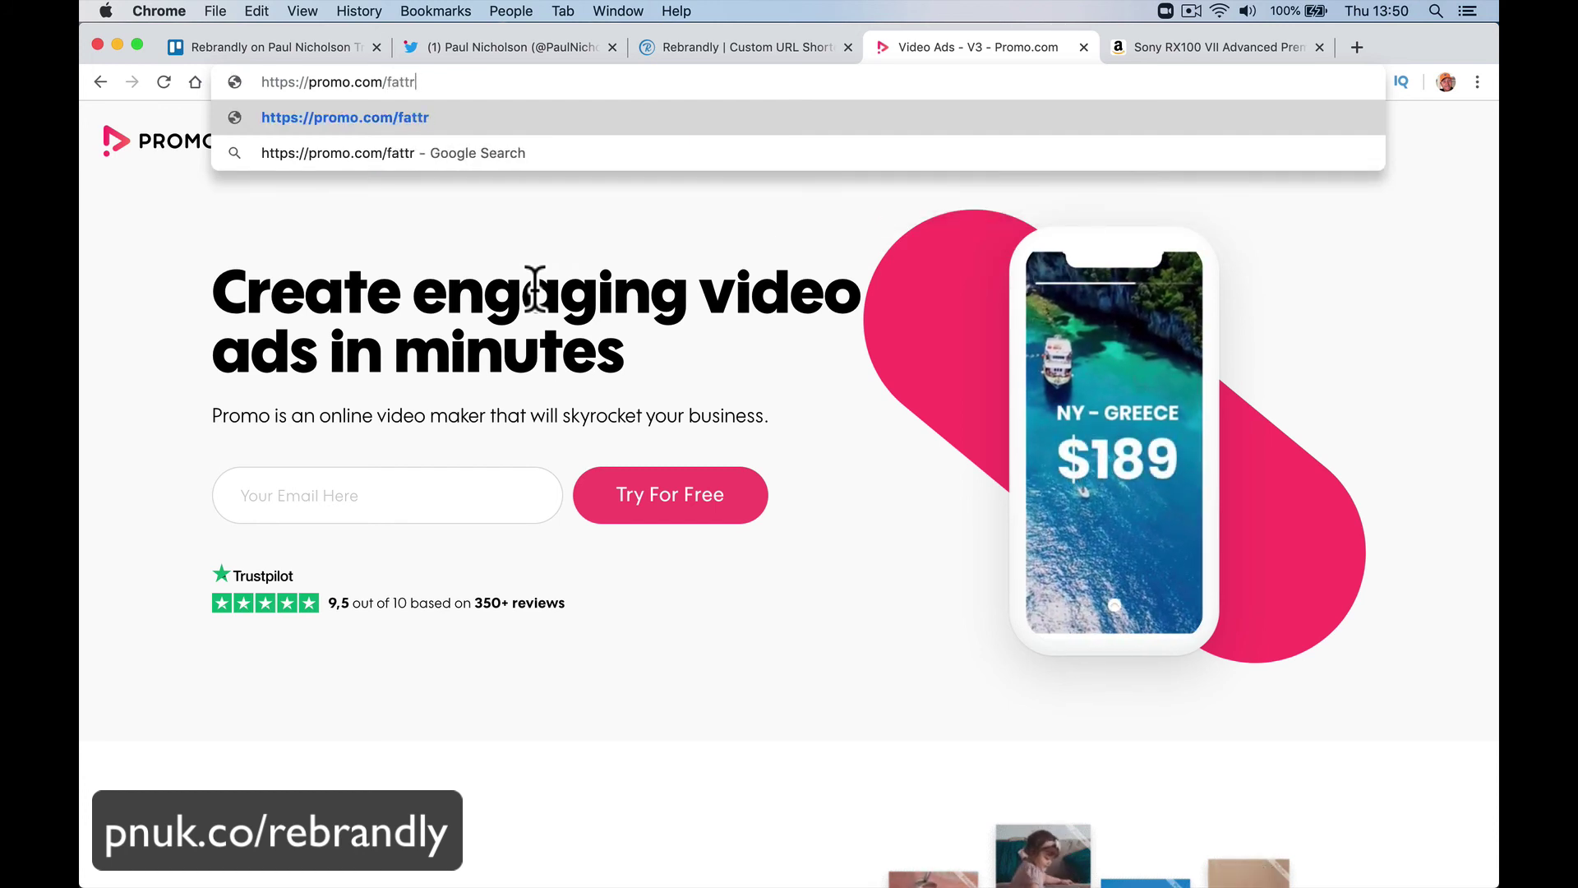
key("BackSpace")
key("BackSpace")
type("i")
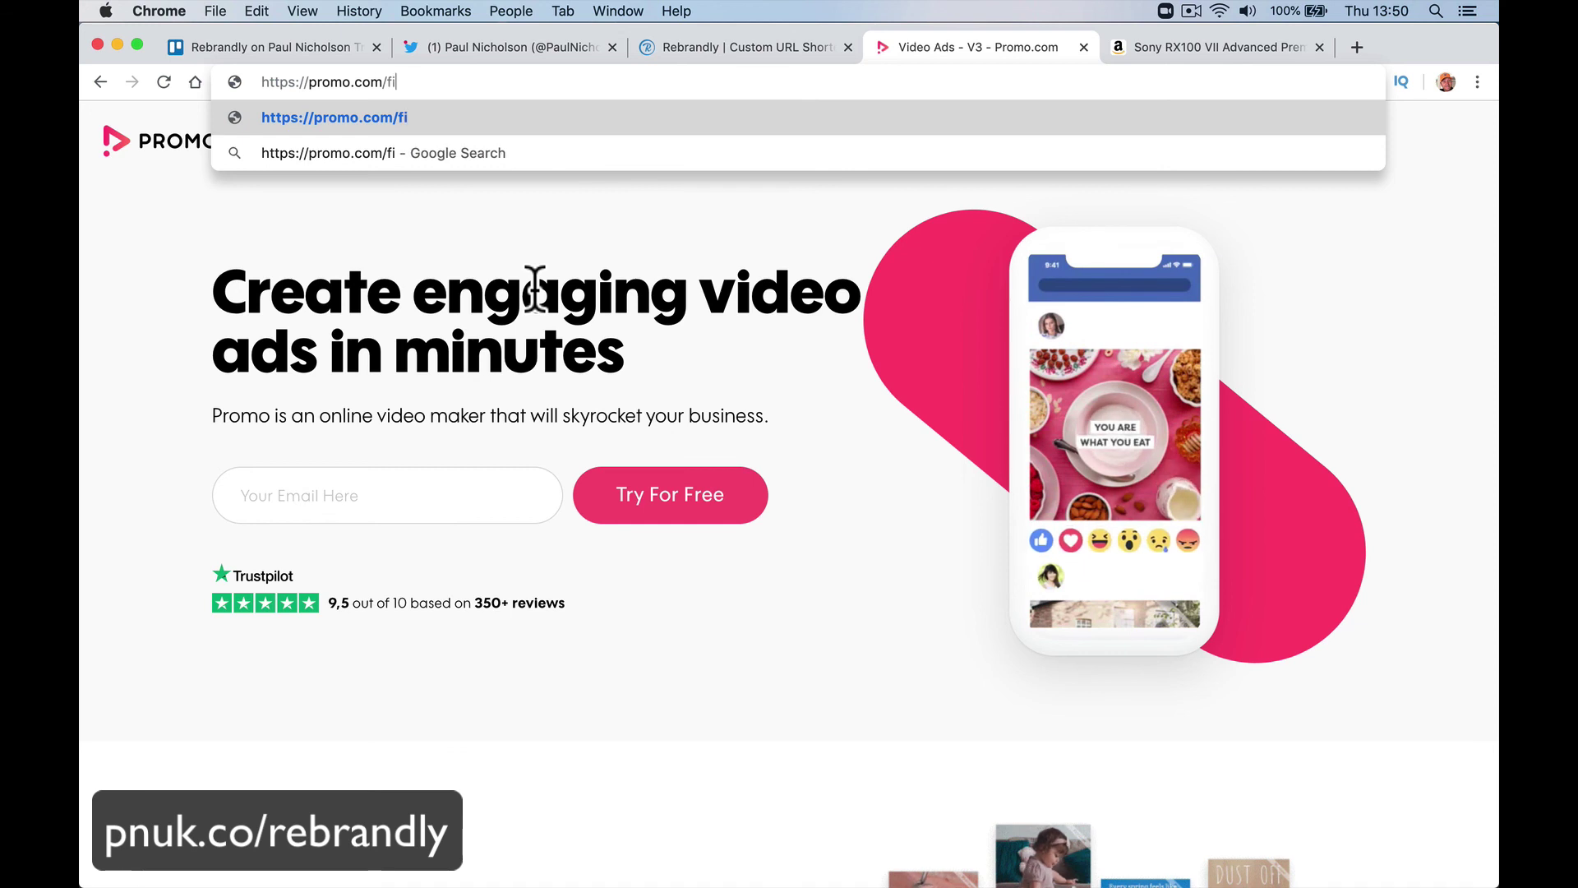
type("ttrack")
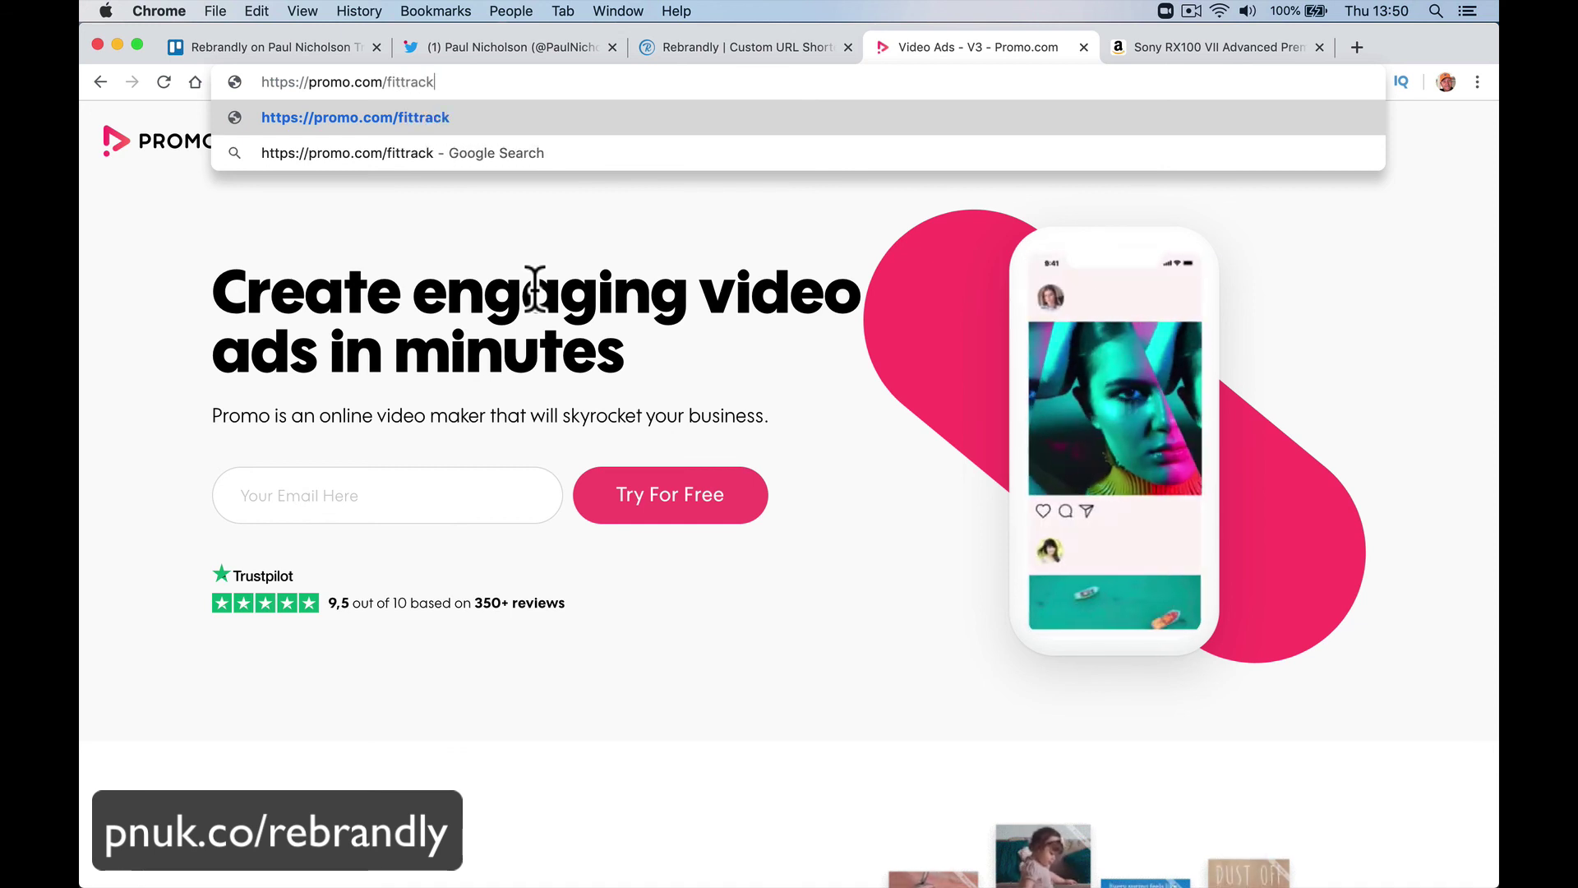
key("Return")
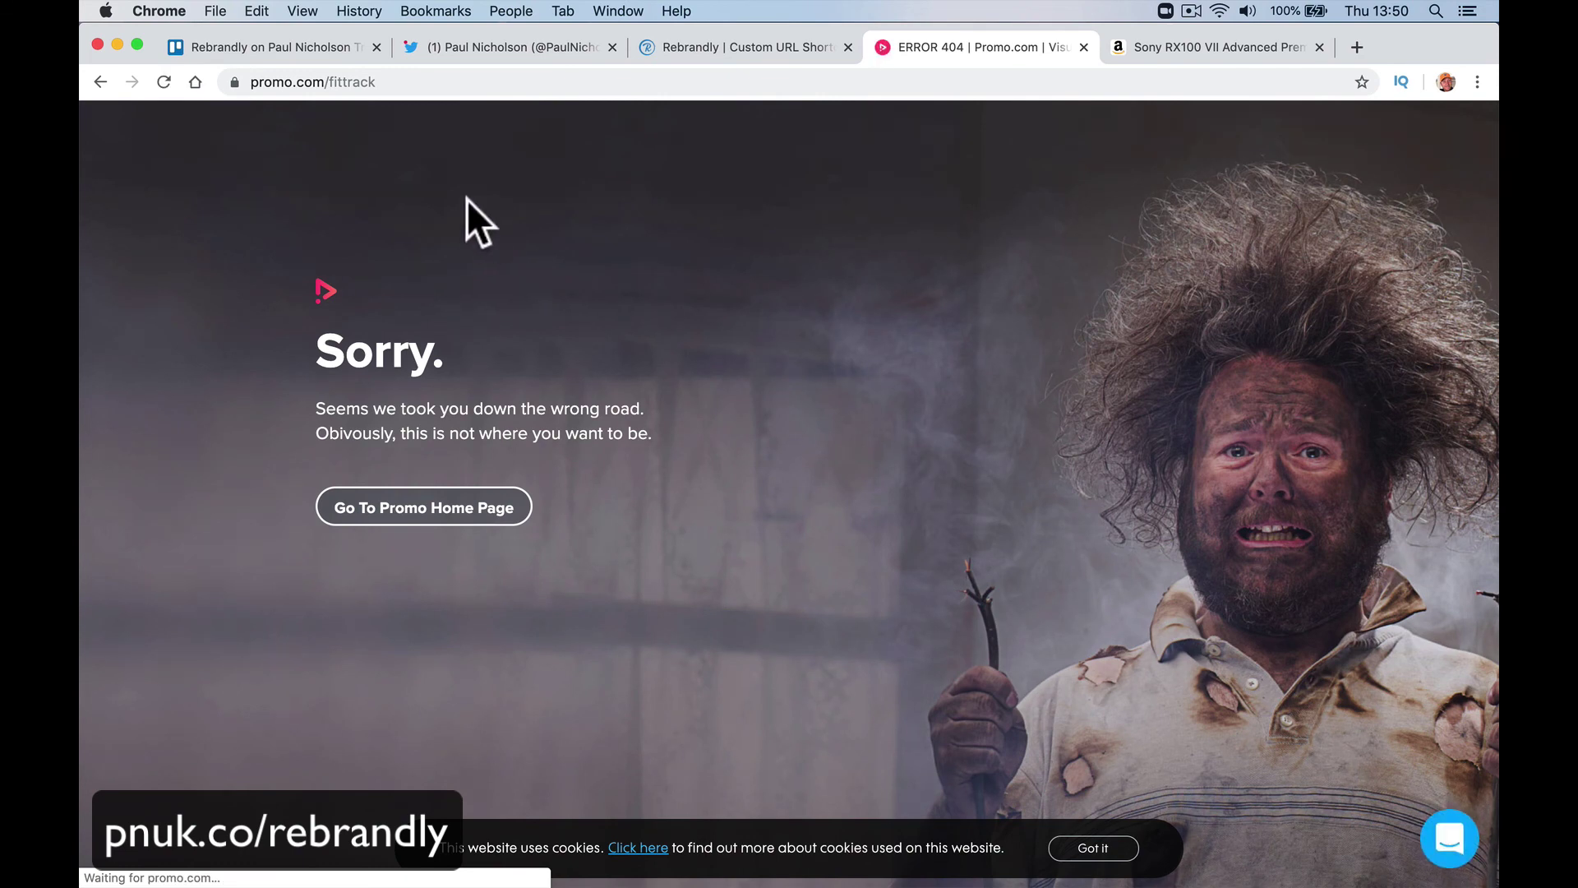
Visit pnuk.co/fittrack and highlight the affiliate parameter in the destination address
left_click(297, 82)
type("pnuk.co/")
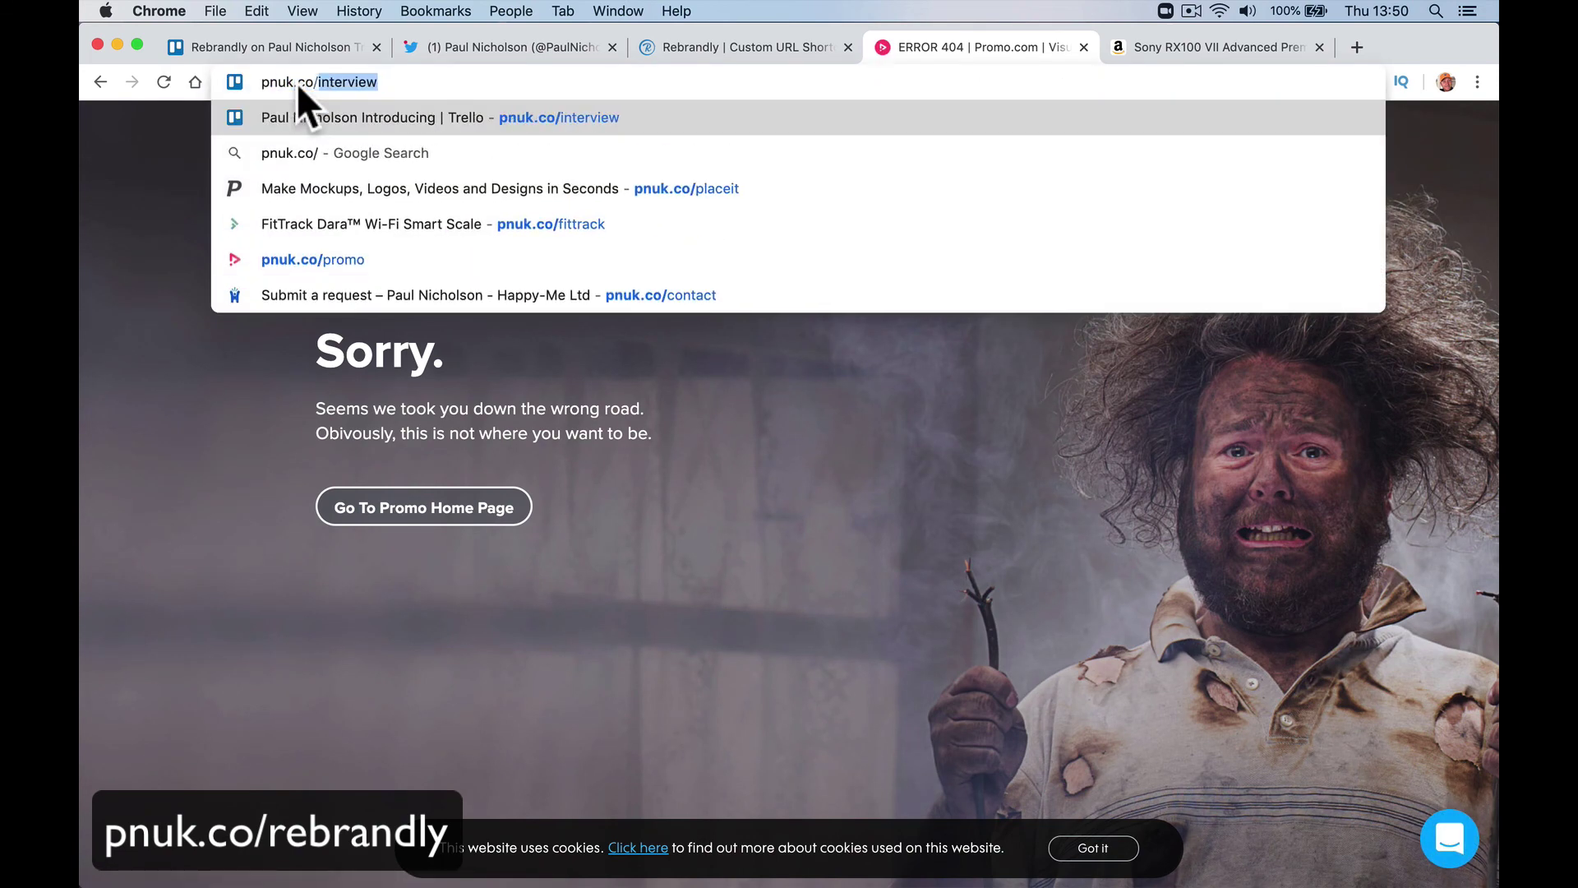
type("fittrack")
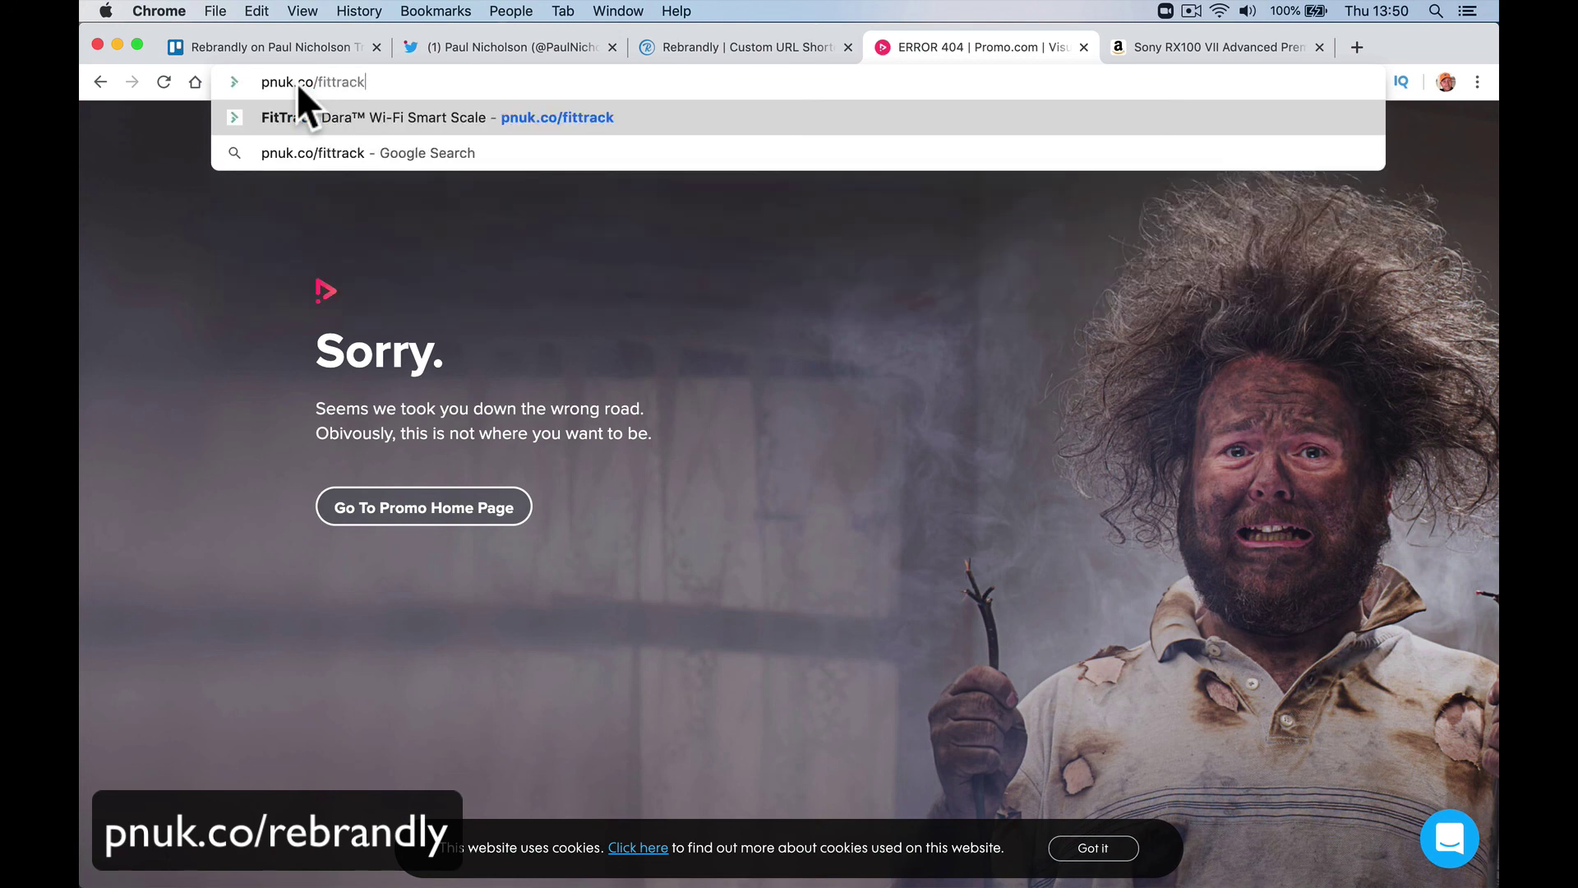
key("Return")
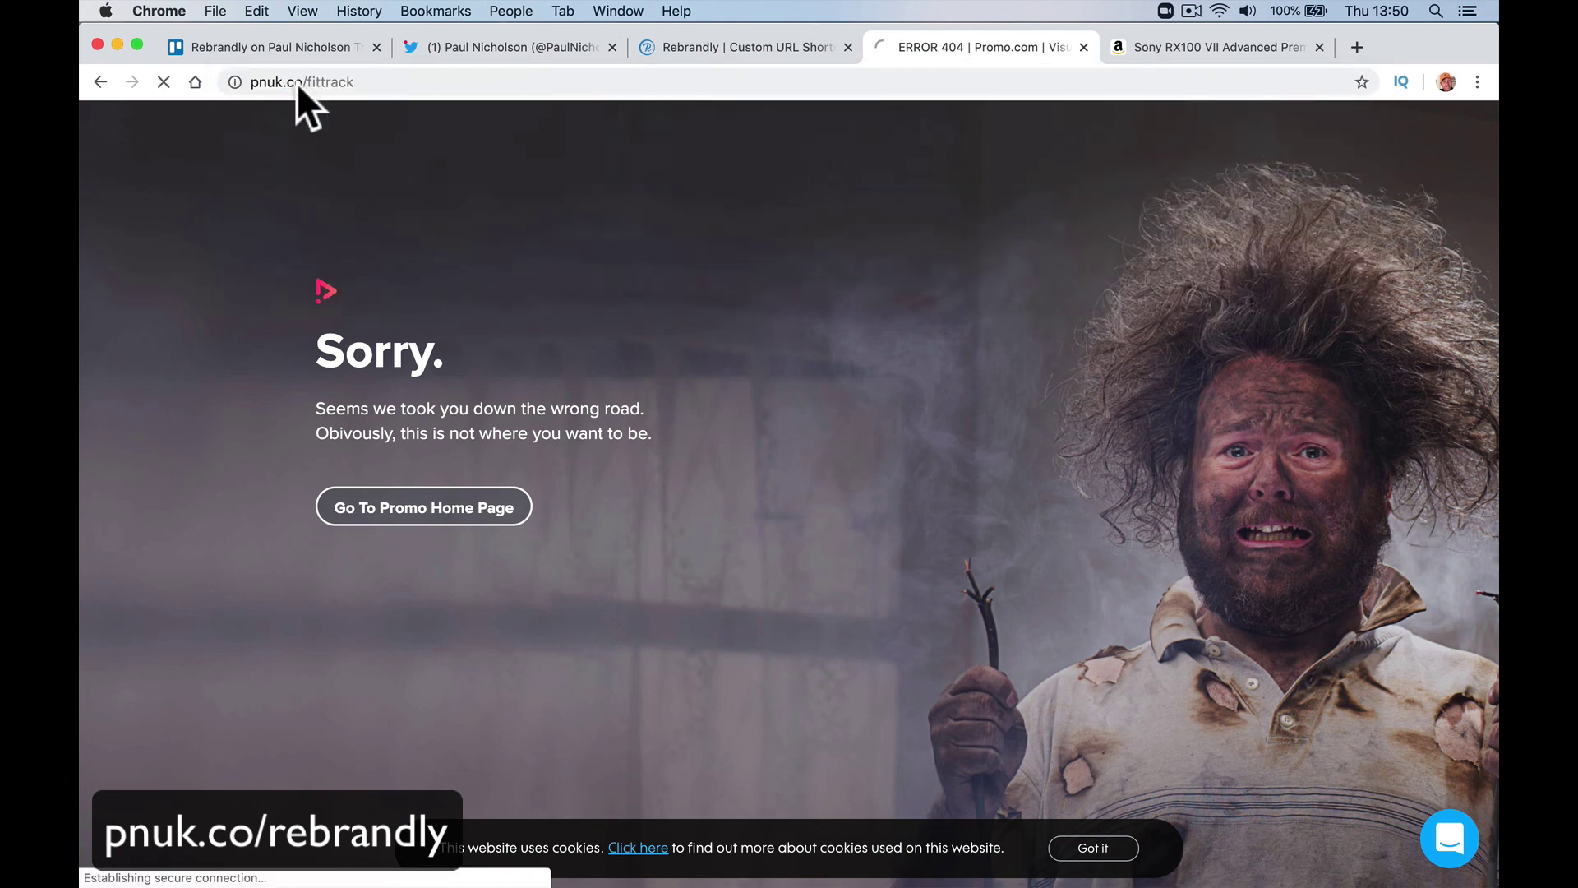
left_click_drag(353, 82, 501, 106)
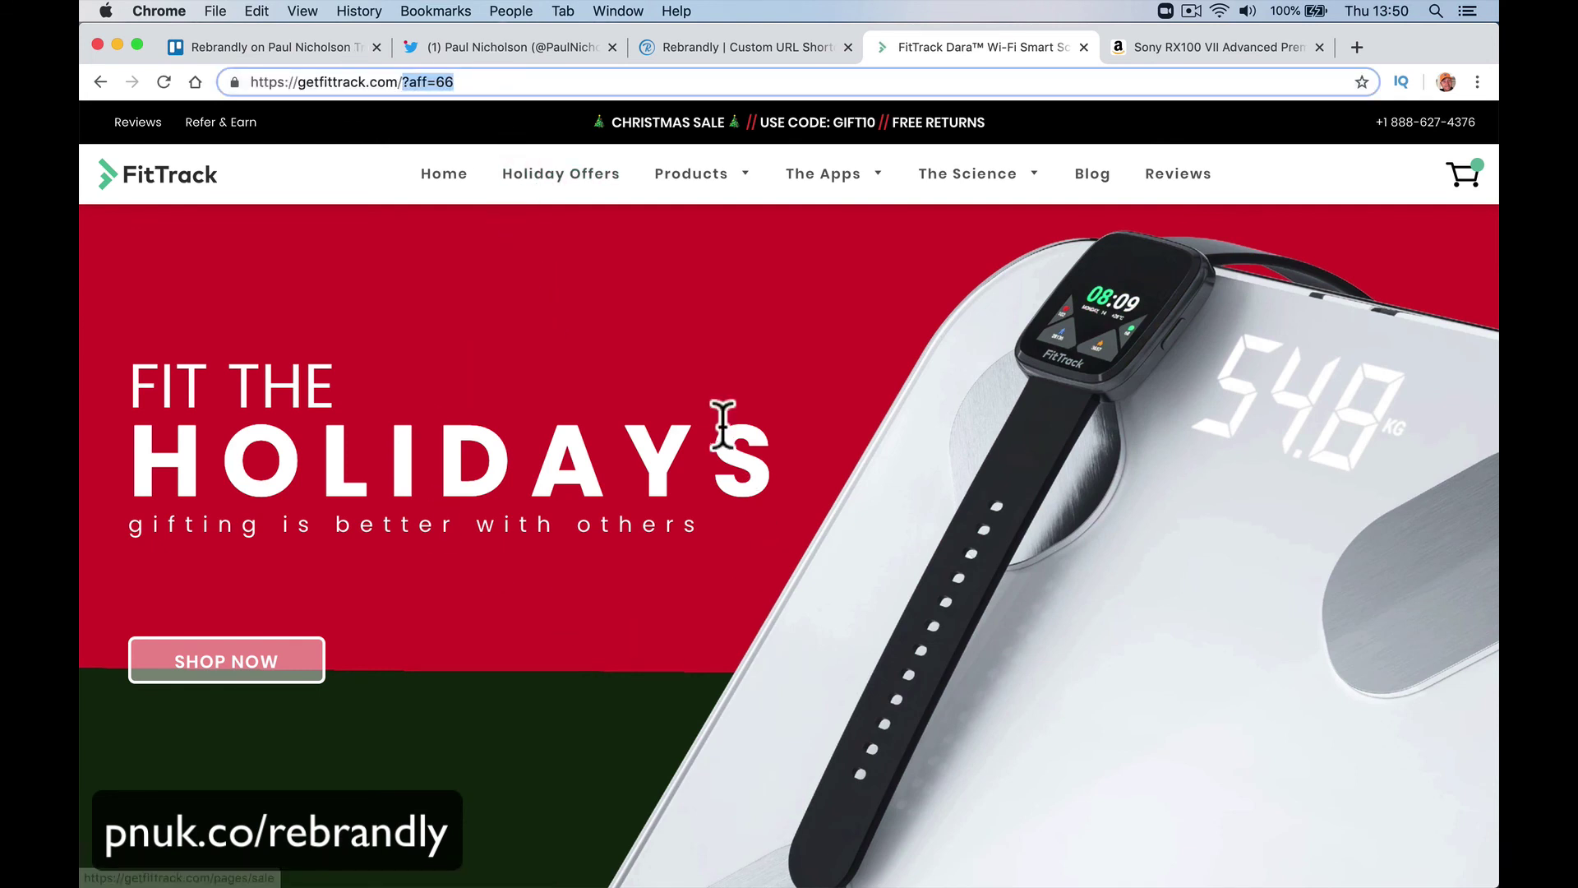